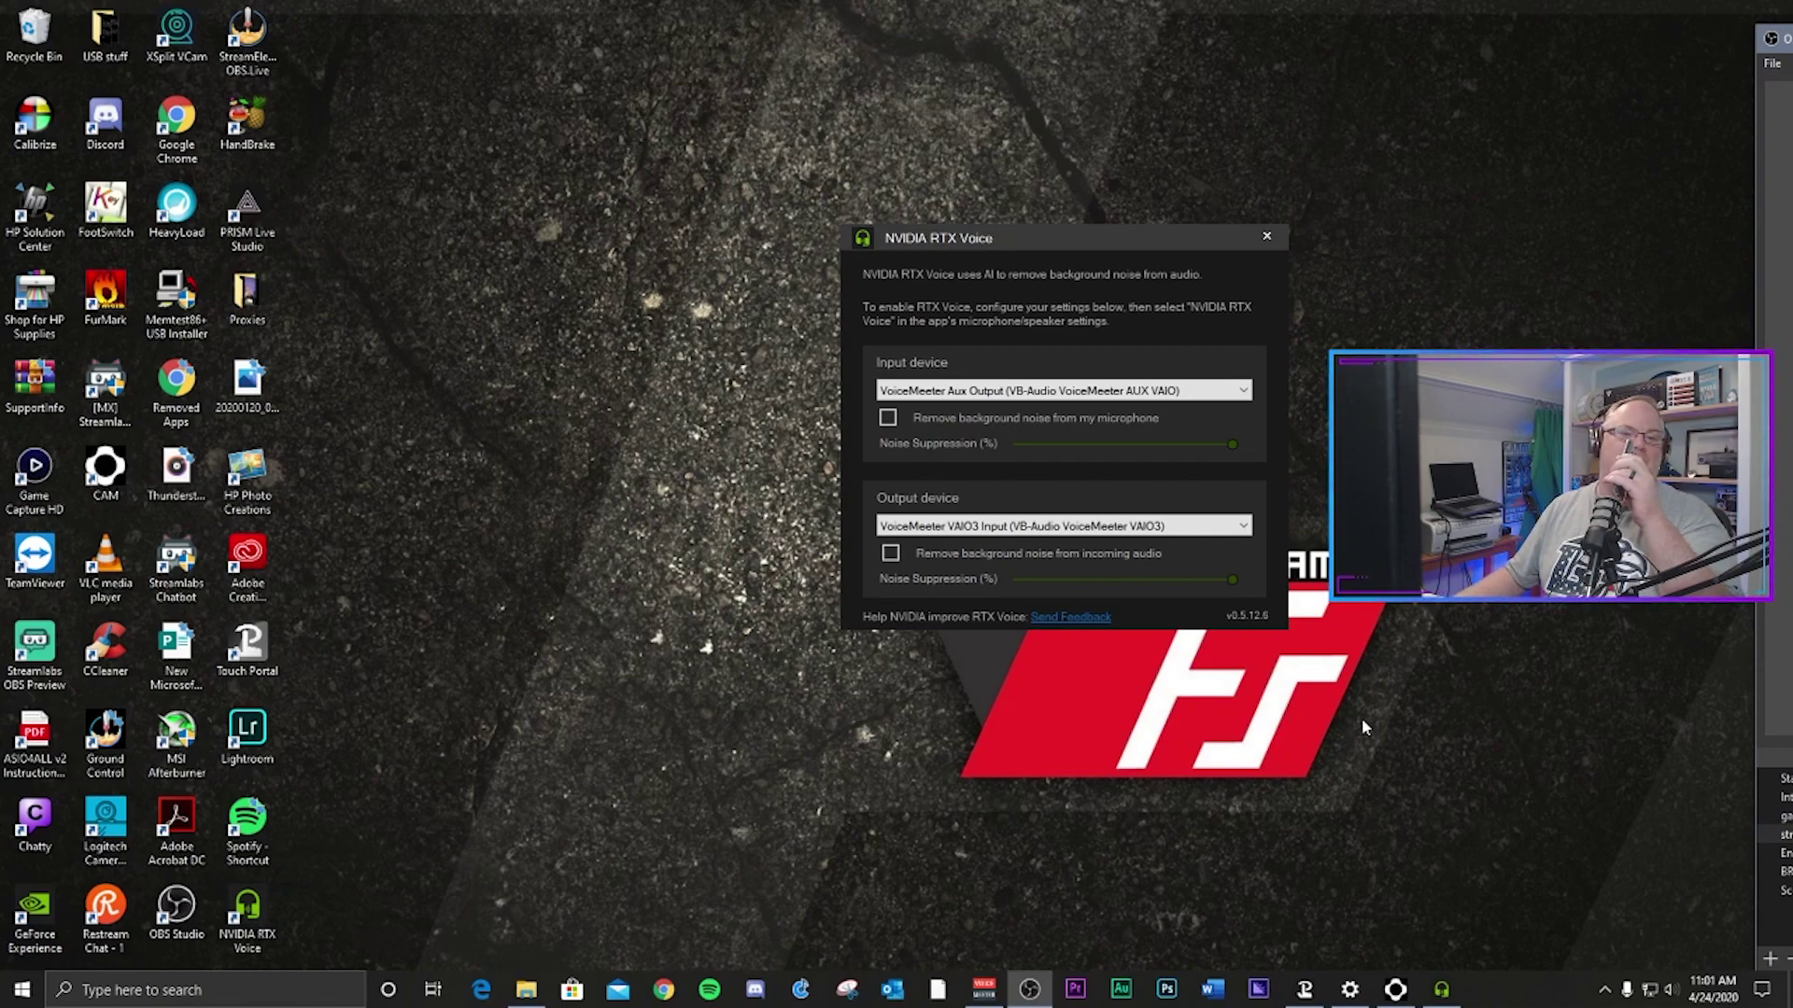
Turn on background noise removal for the microphone in NVIDIA RTX Voice.
left_click(888, 417)
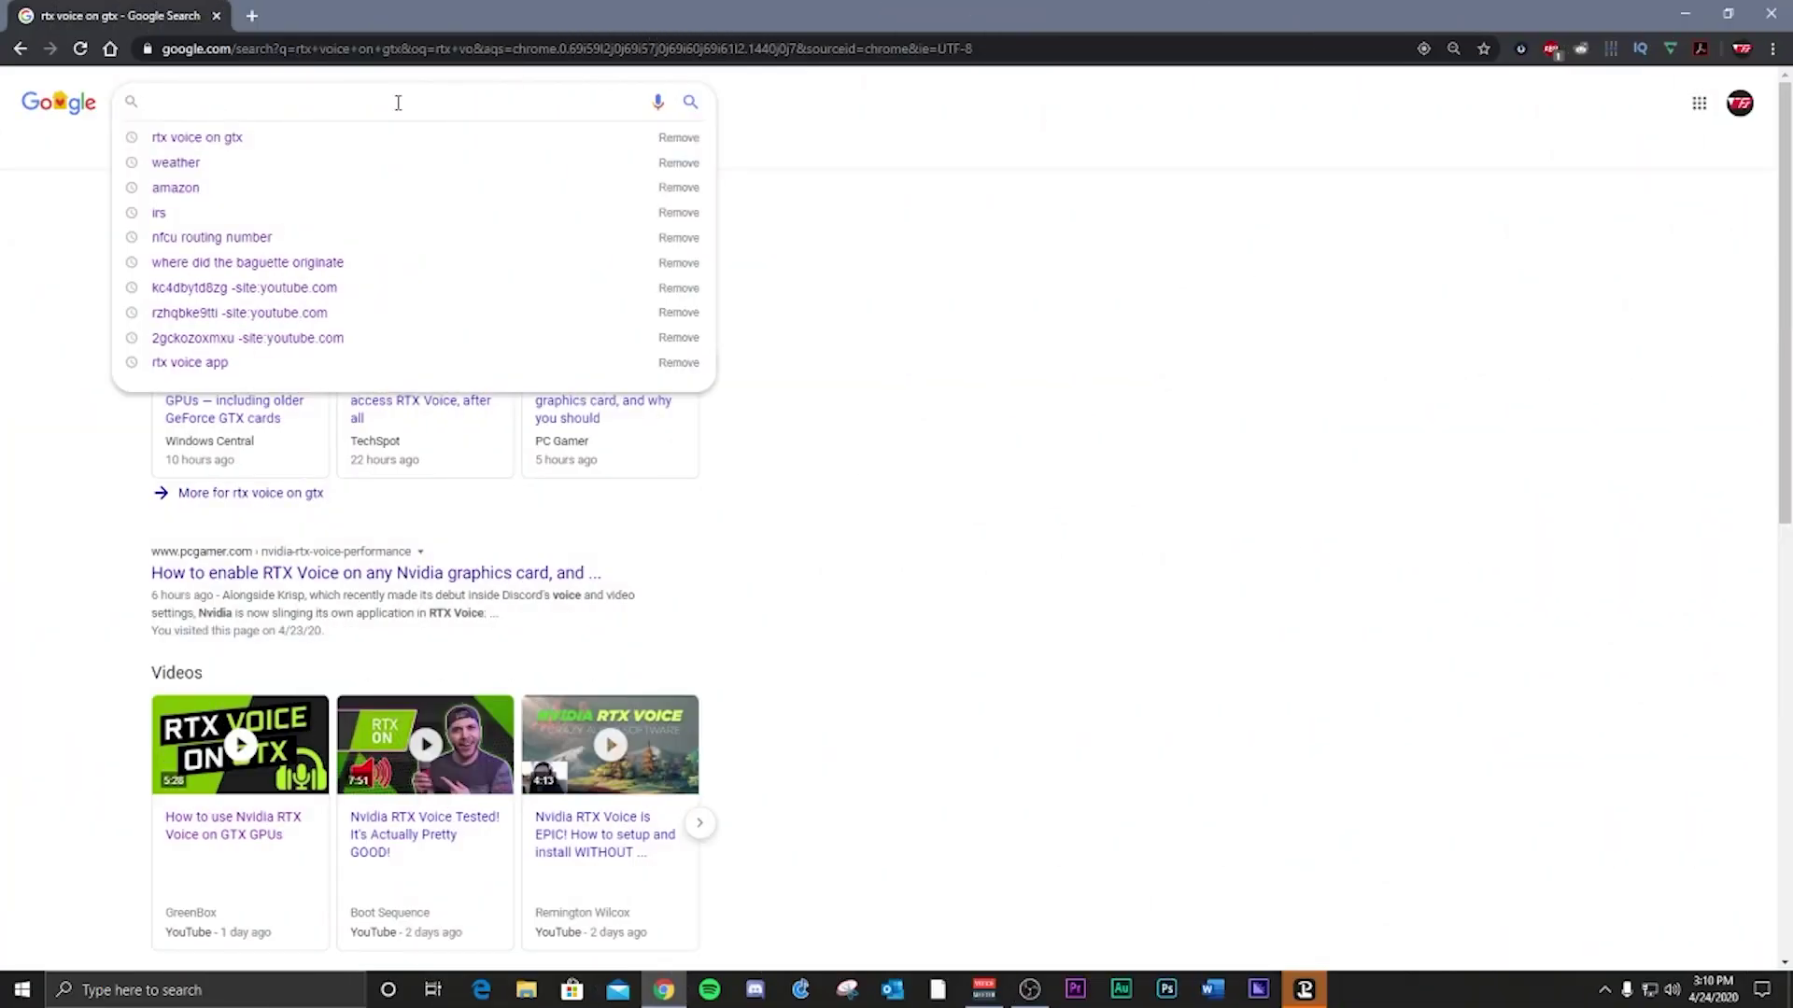
Search Google for "rtx voice" to find NVIDIA's setup guide.
type("rtx voi")
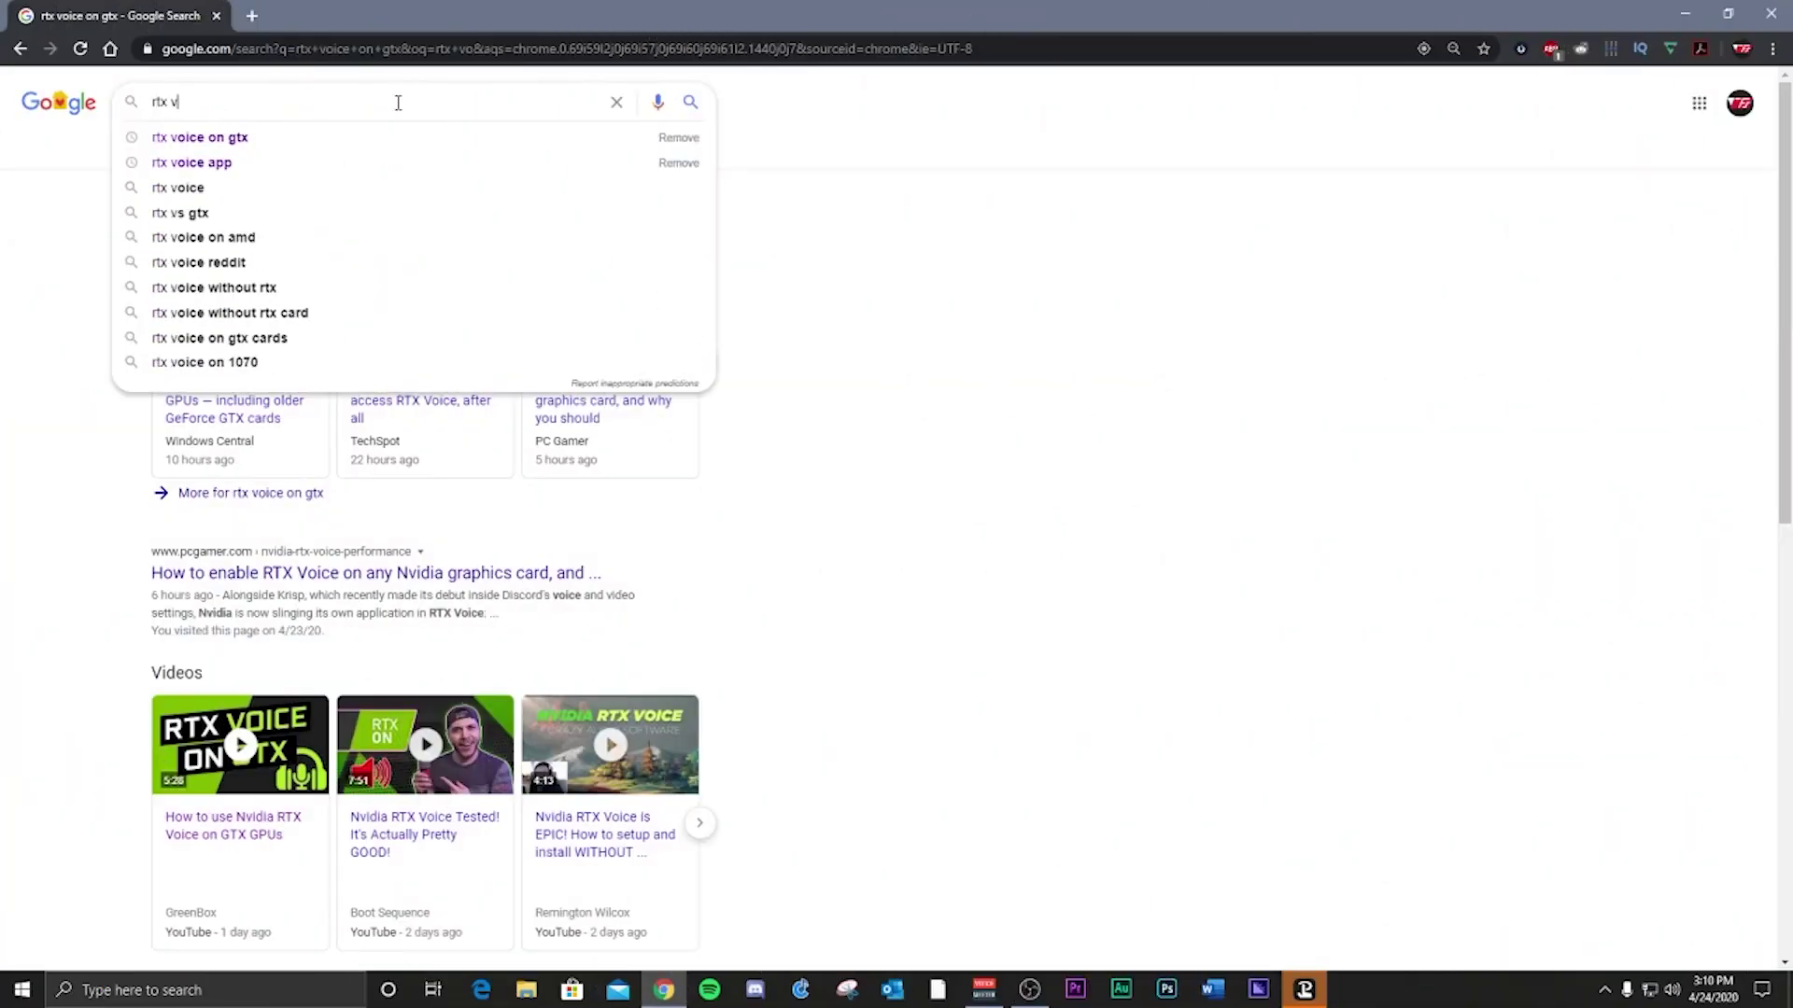
type("ce")
key("Return")
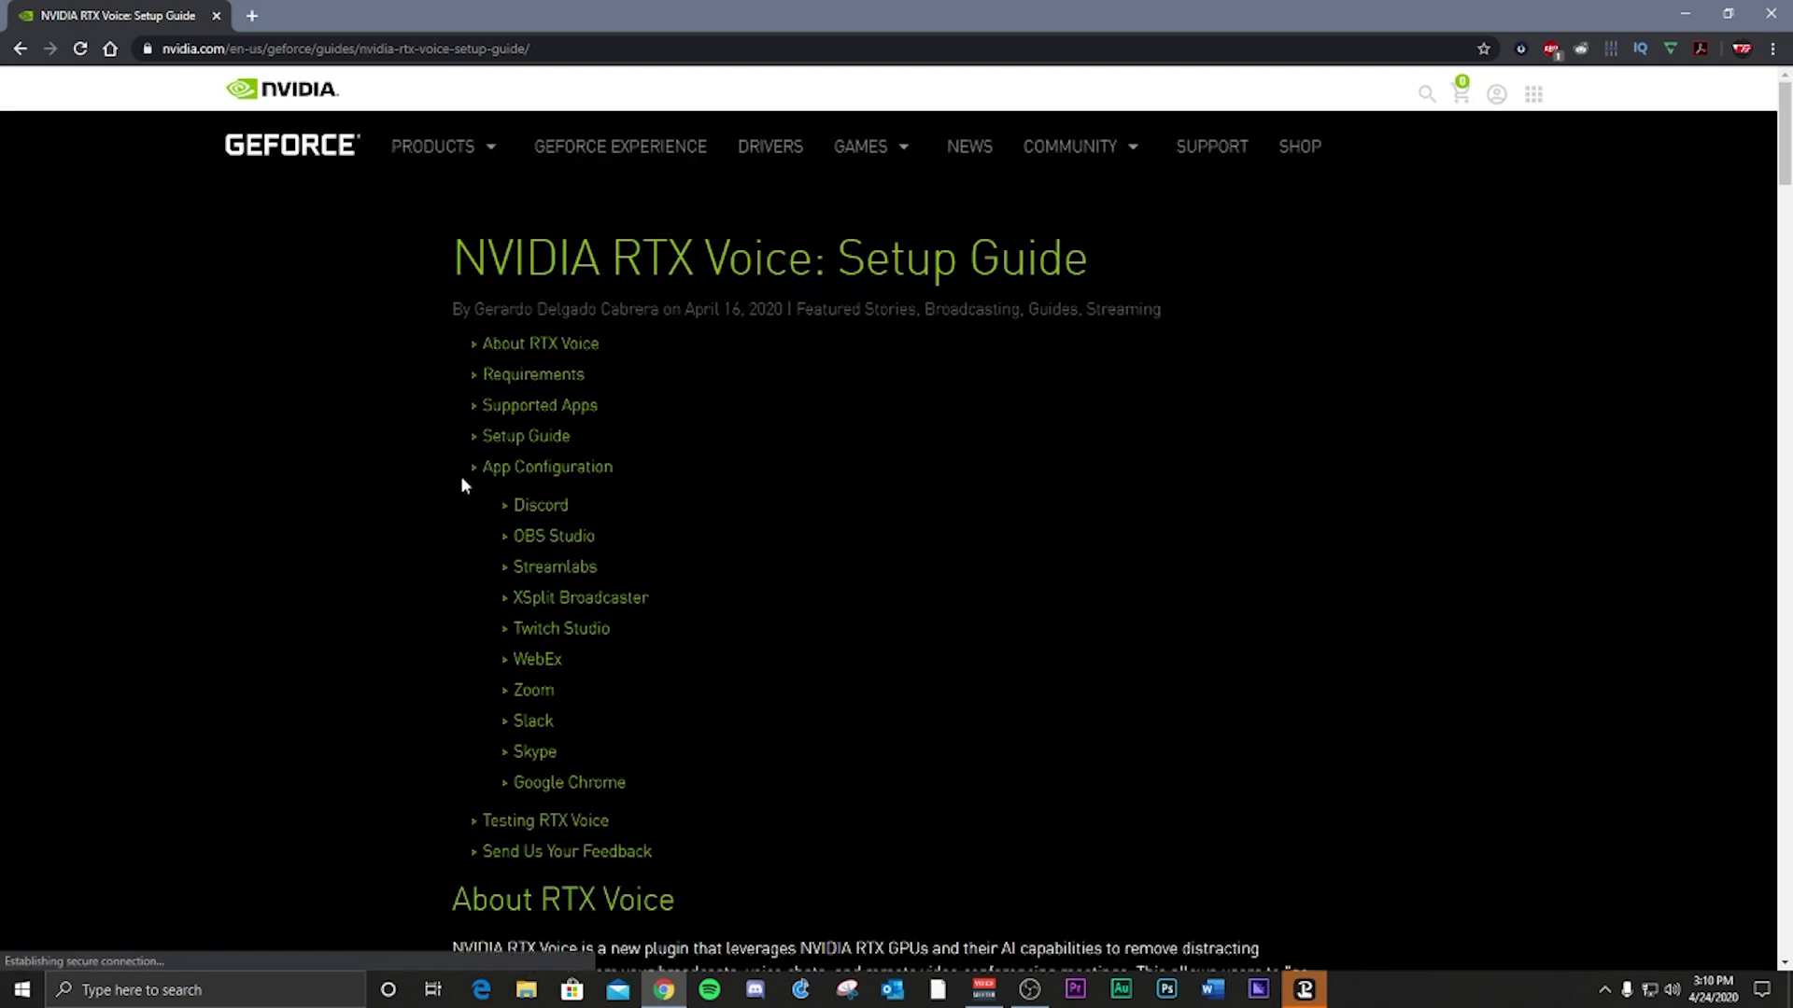
Start downloading the RTX Voice app from the Setup Guide section of NVIDIA's page.
scroll(393, 453, "down", 1)
scroll(392, 444, "down", 8)
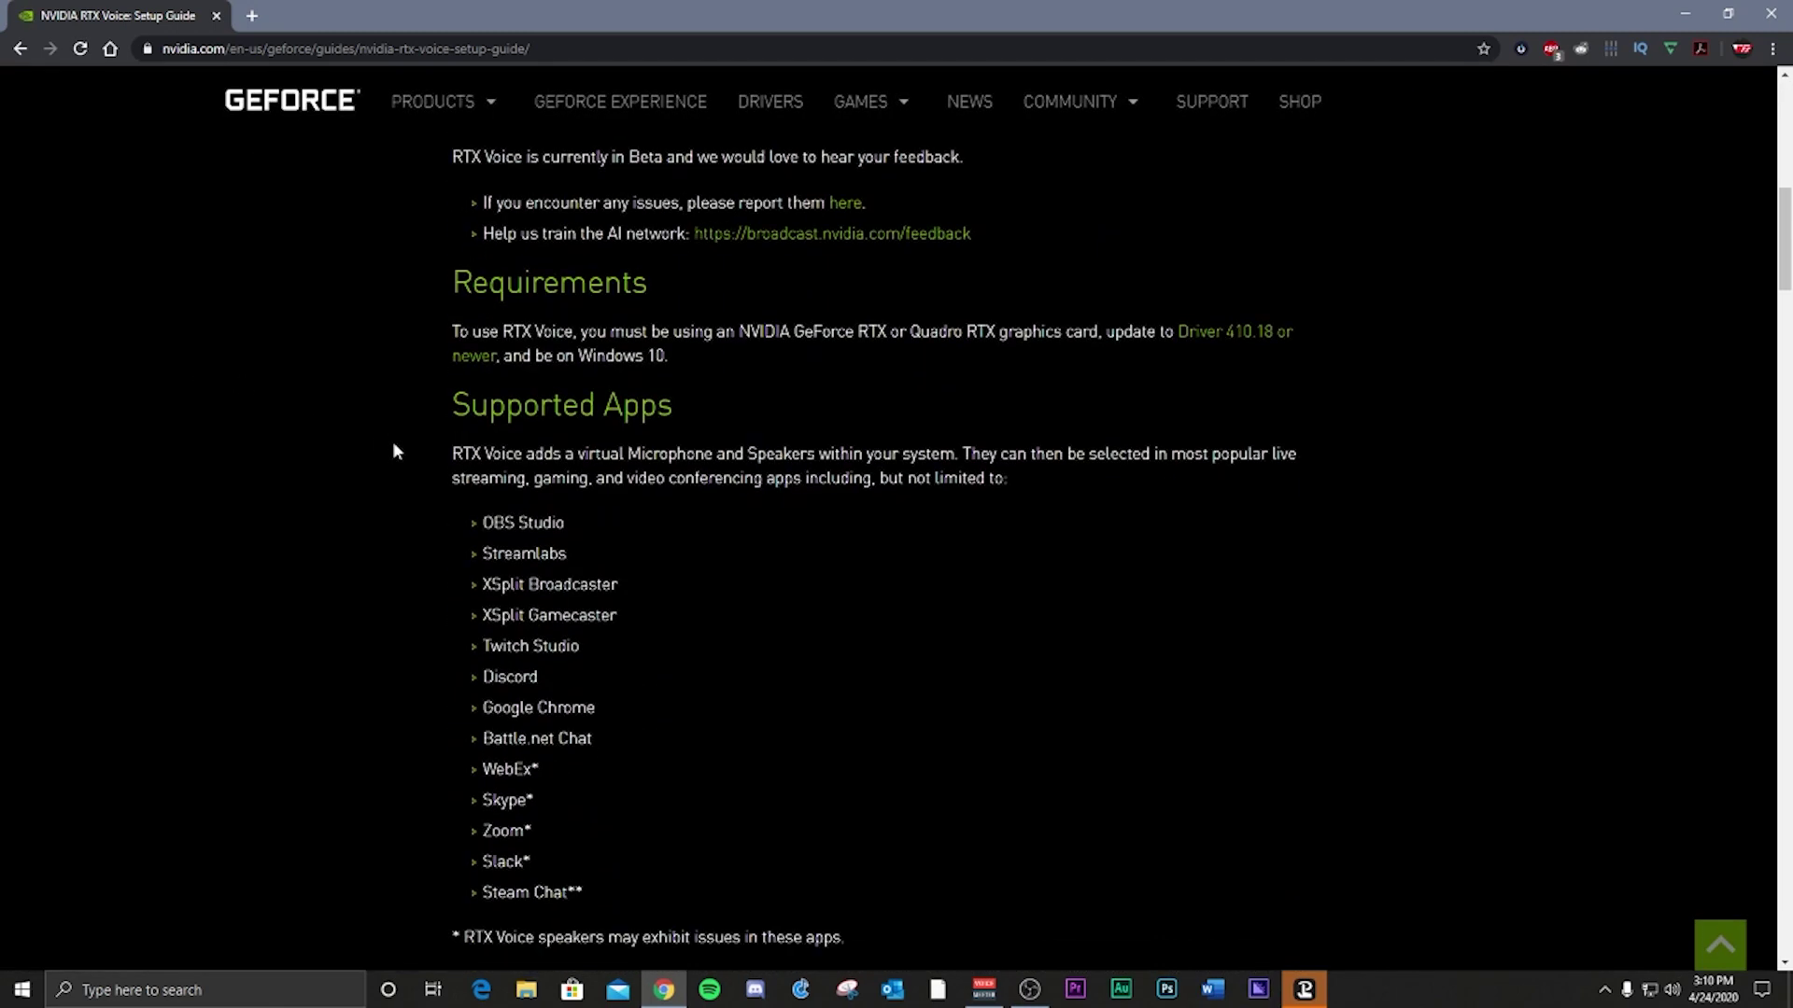
scroll(439, 452, "down", 7)
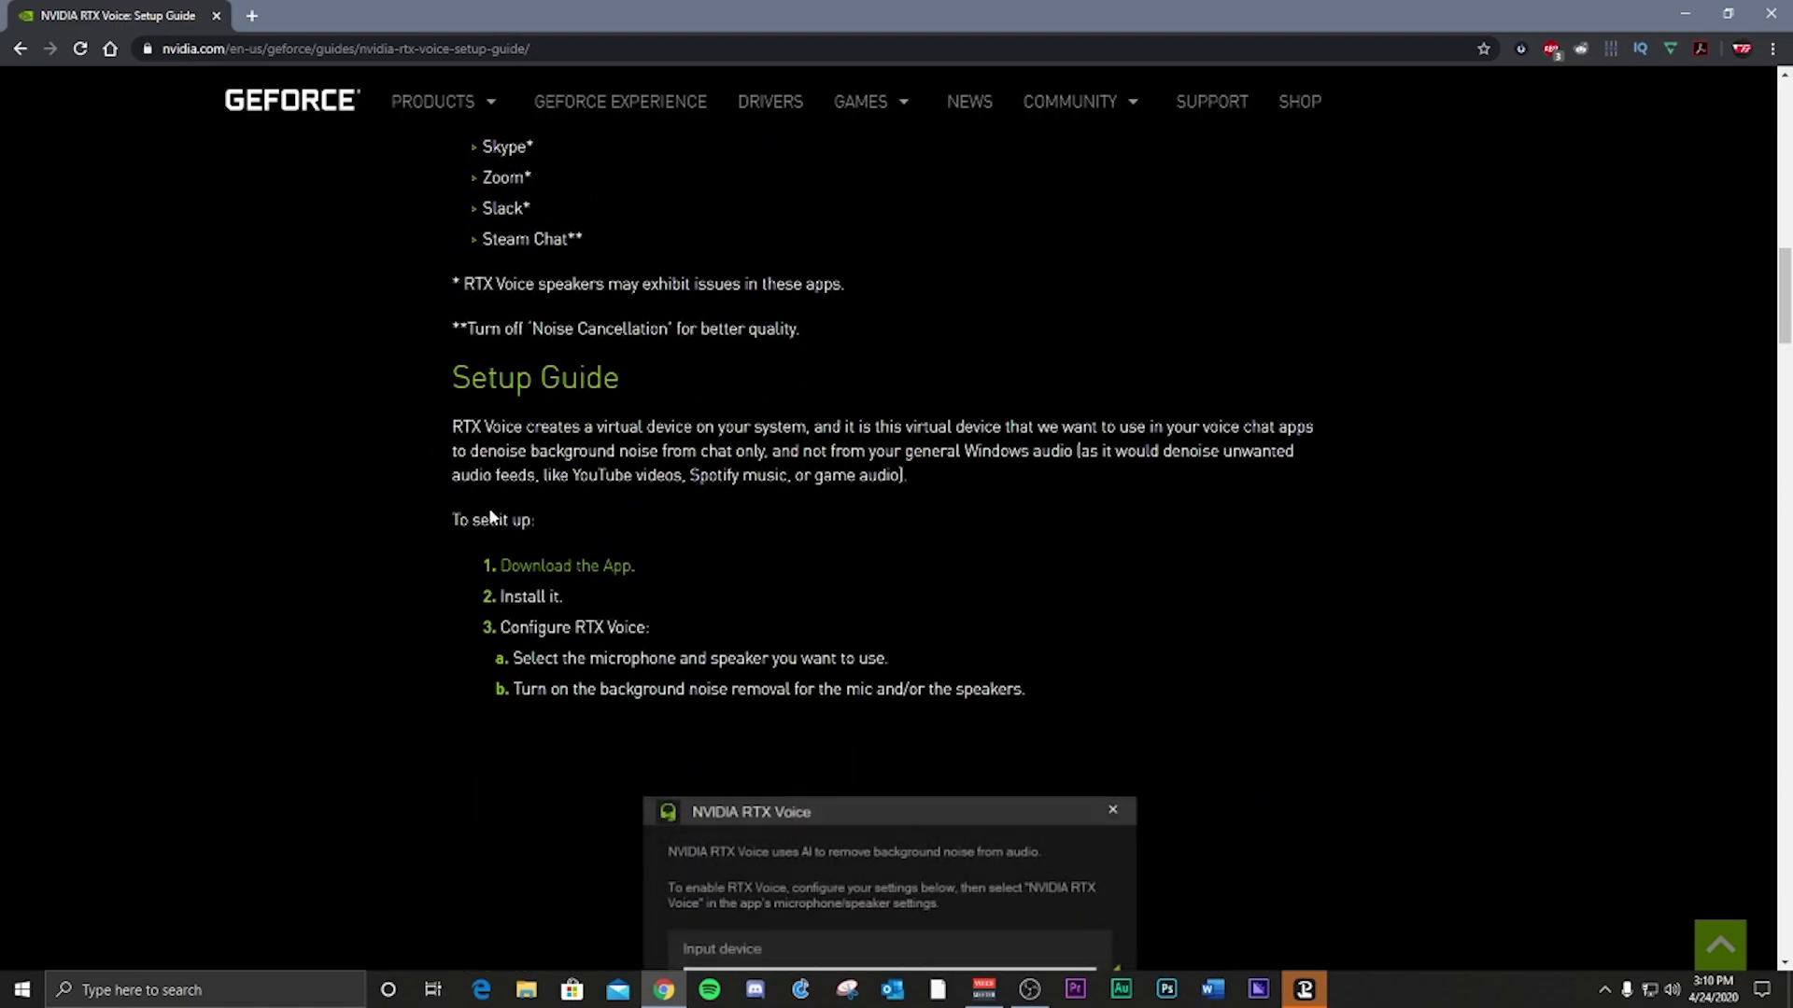
left_click(589, 573)
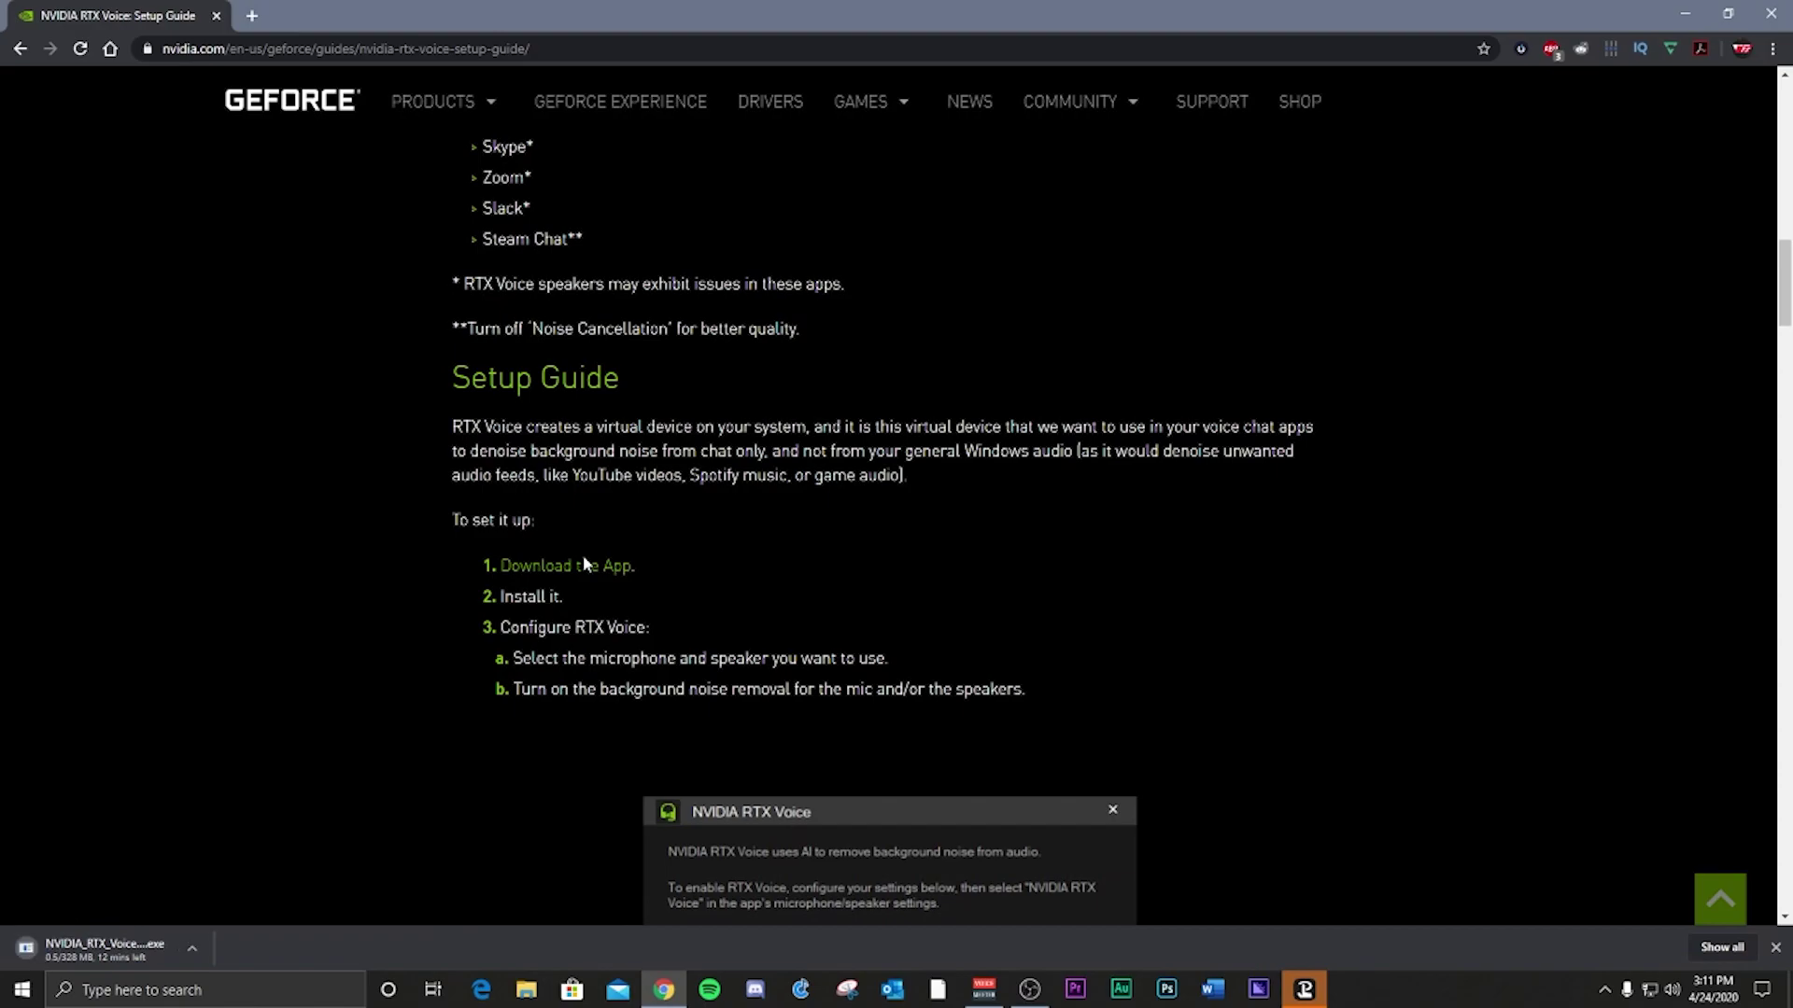
Run the NVIDIA_RTX_Voice_v0.5.12.6 installer from the Downloads folder so its files get extracted, and close it at the system check.
key("super+e")
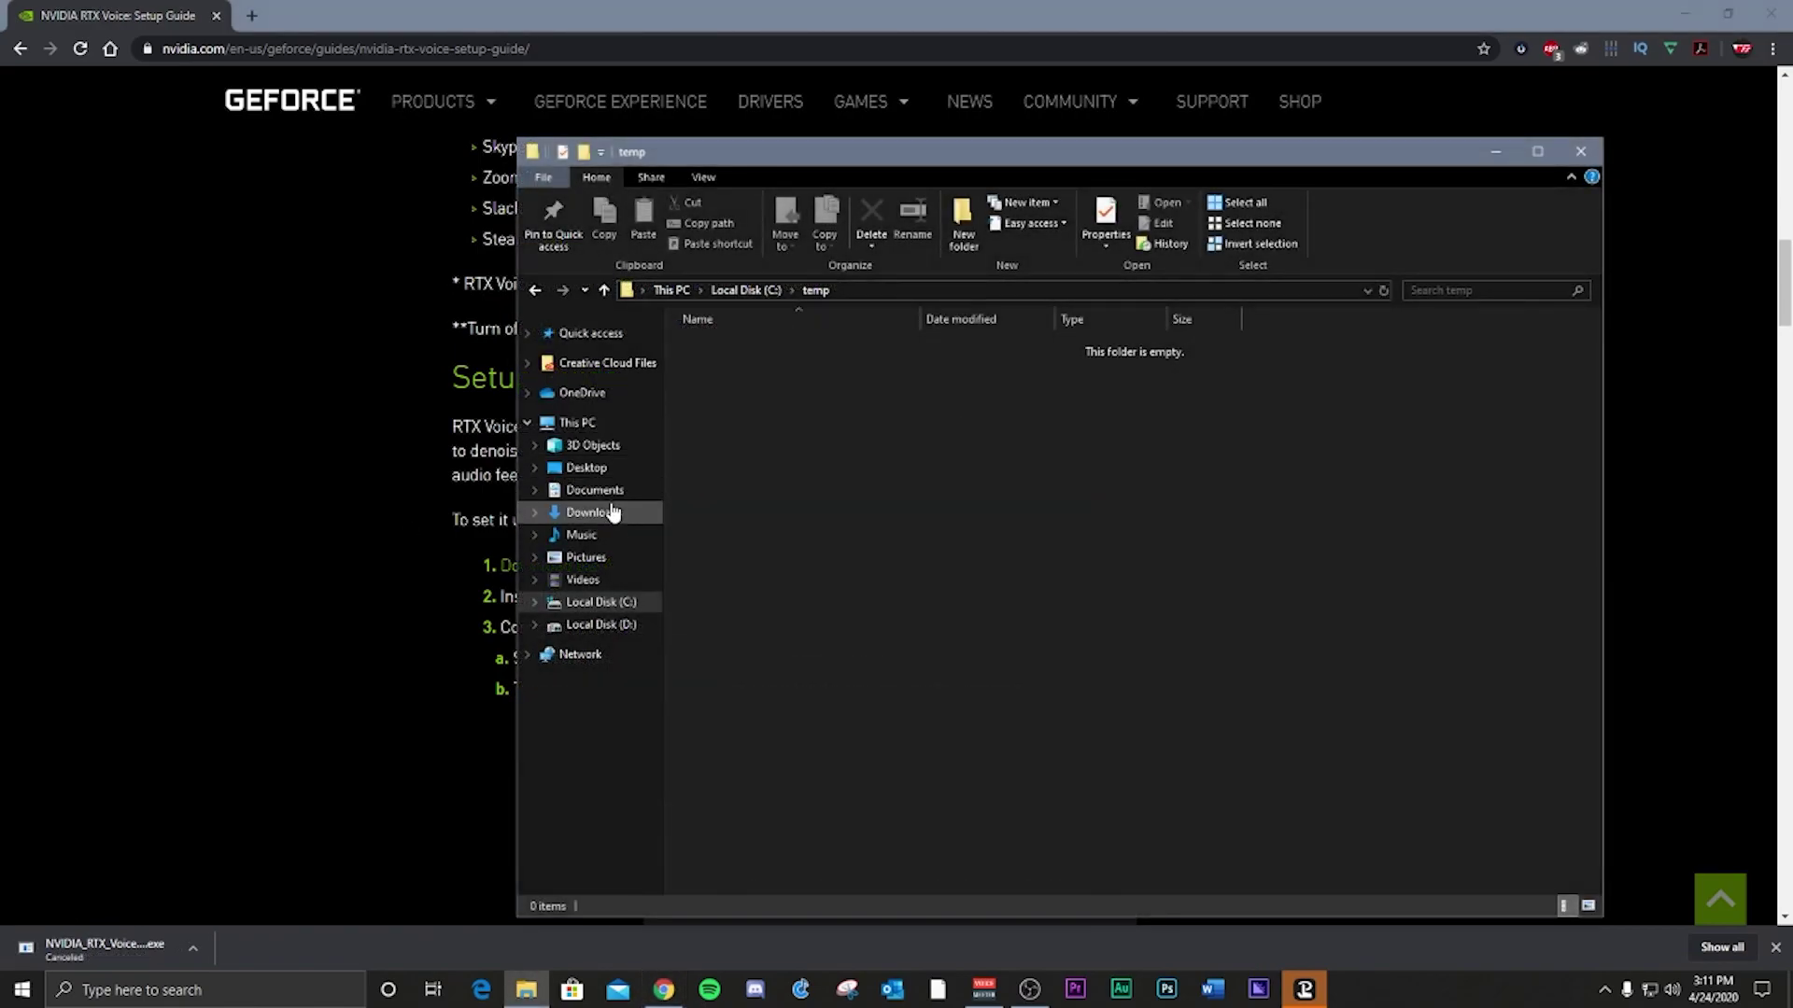
left_click(591, 511)
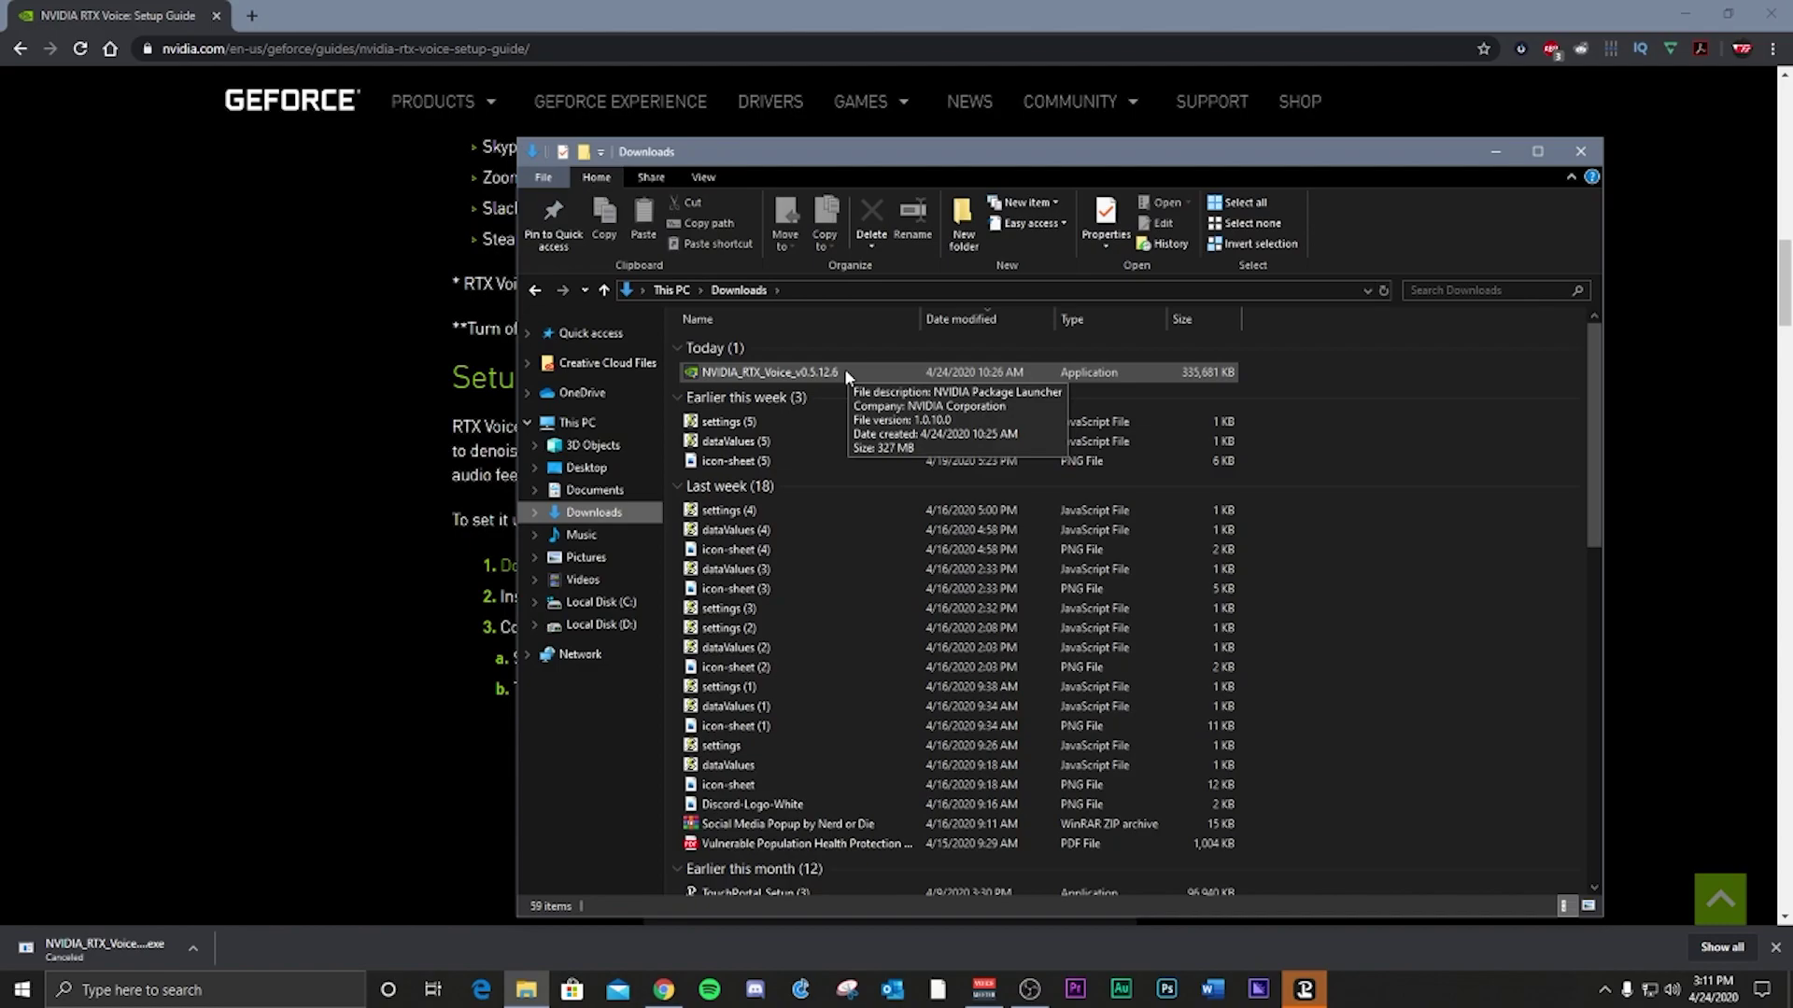
left_click(844, 371)
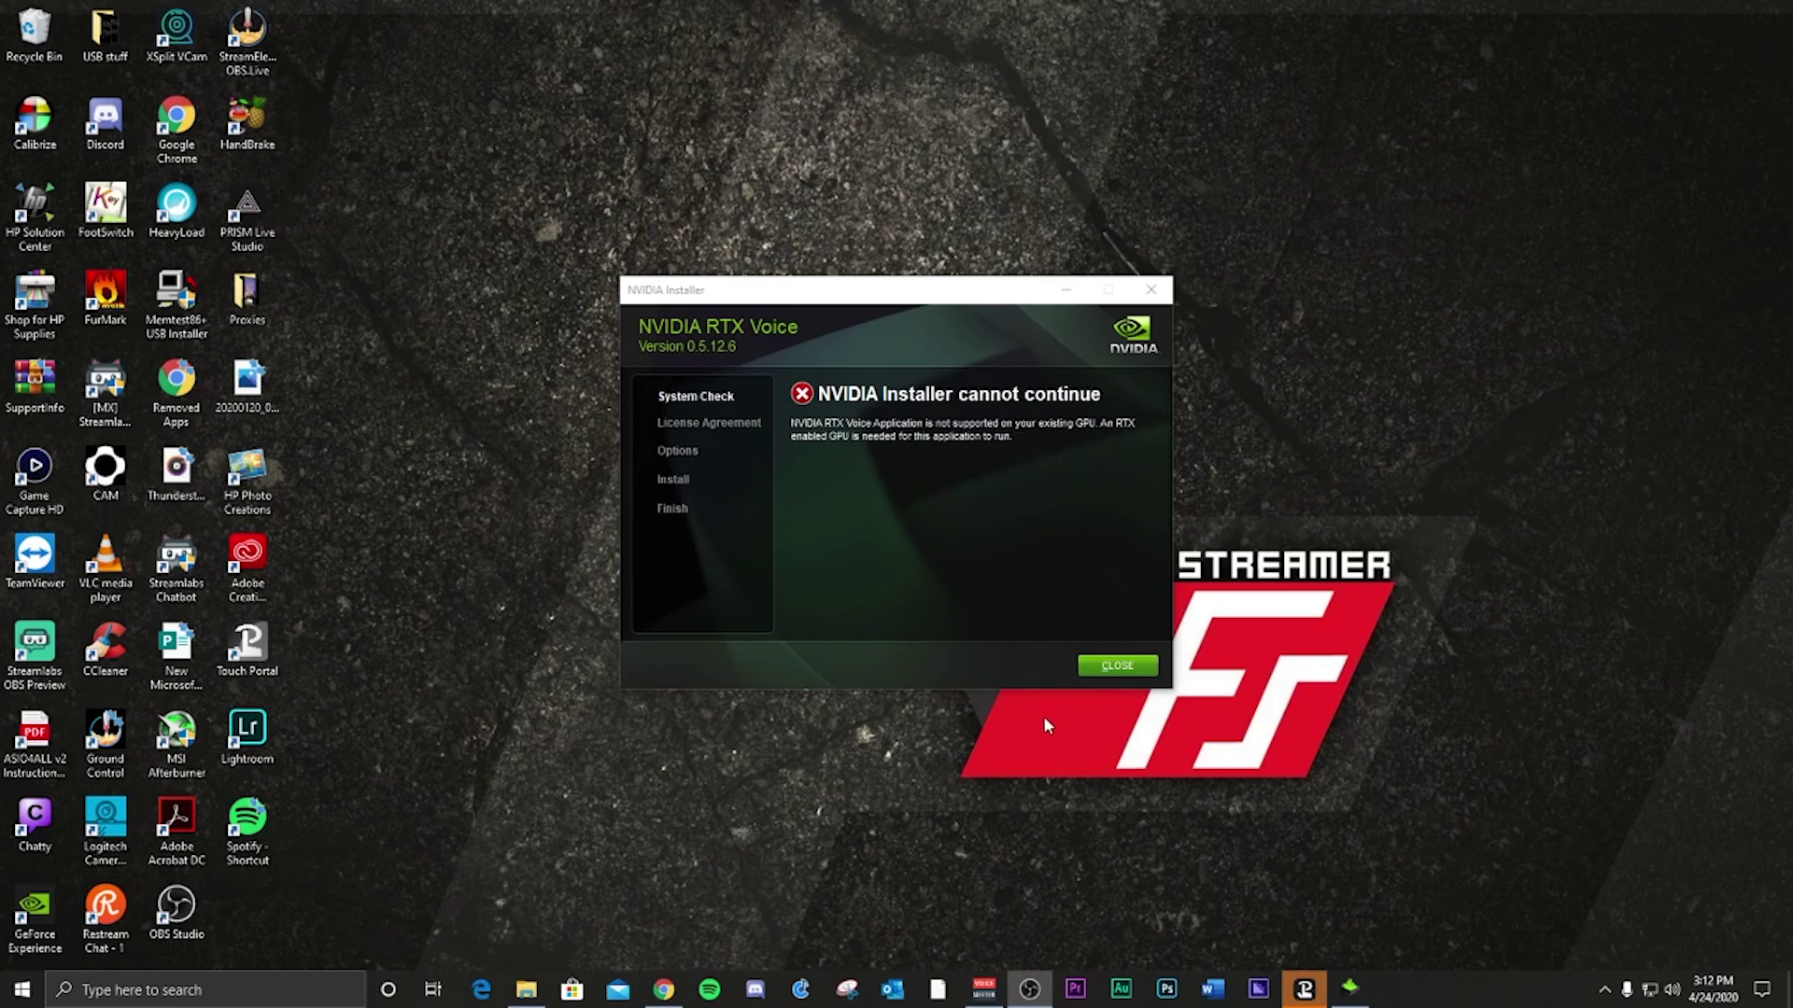
left_click(1117, 668)
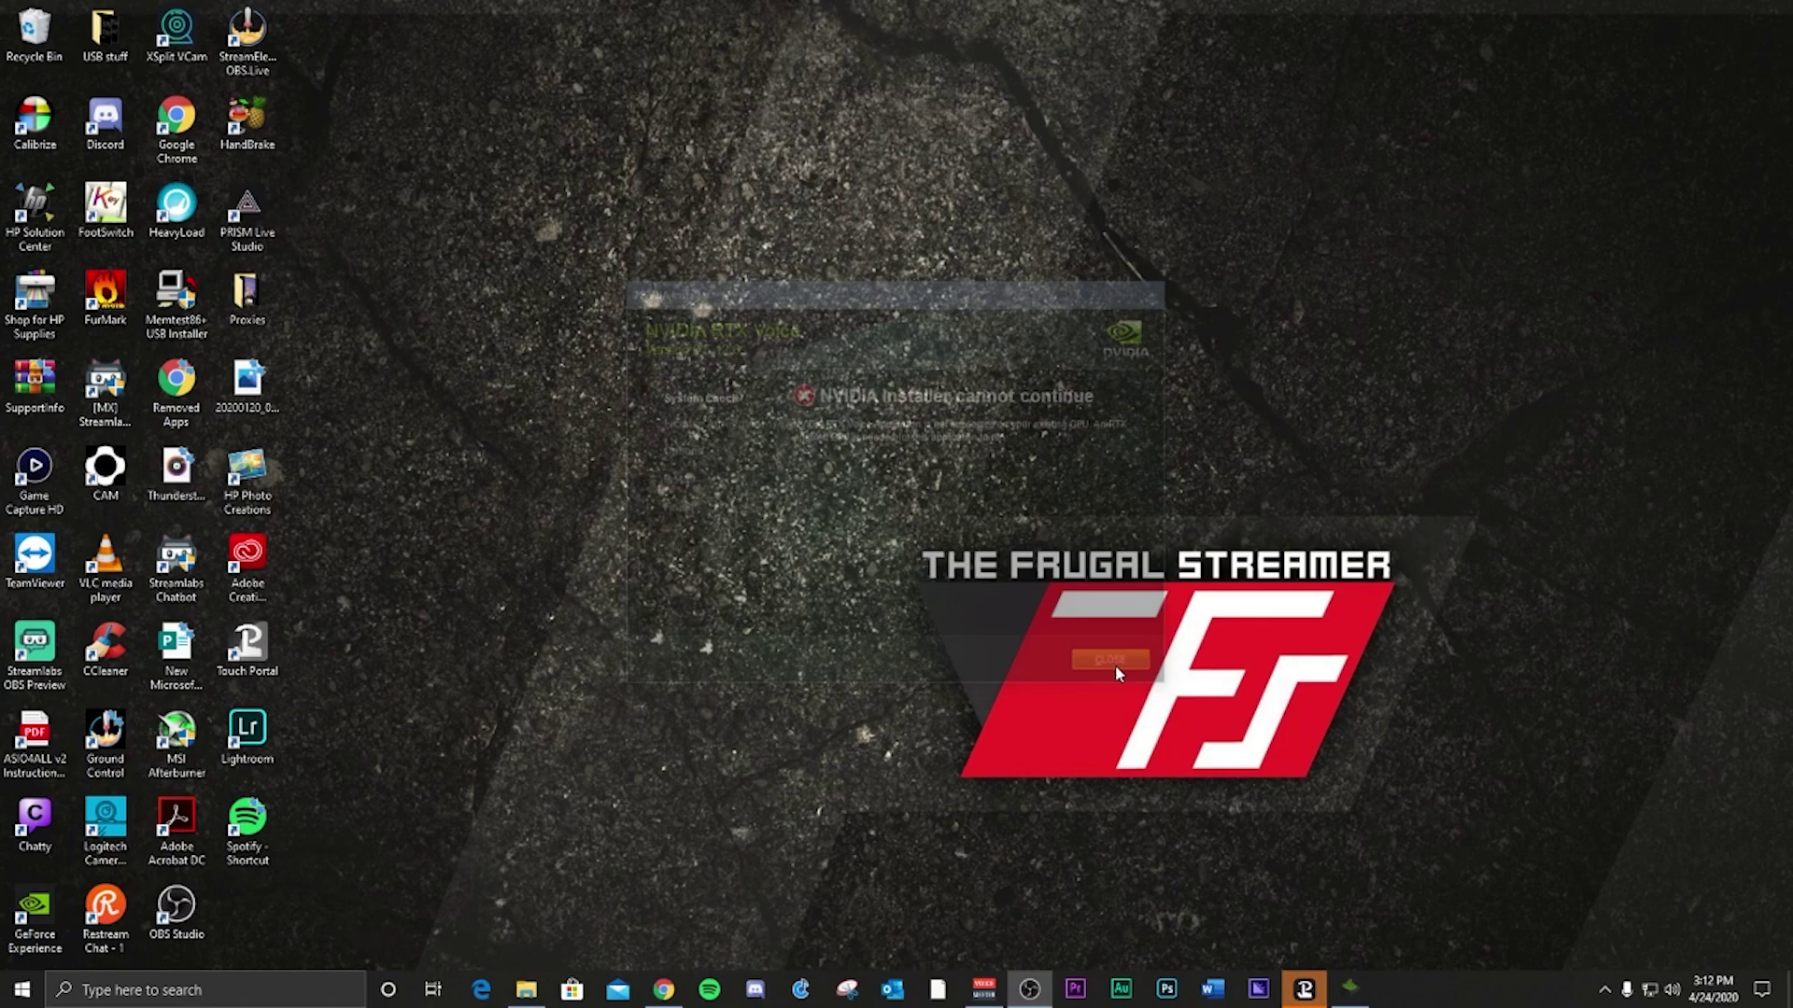
Find Notepad through the Windows search and launch it with an empty document.
left_click(256, 1002)
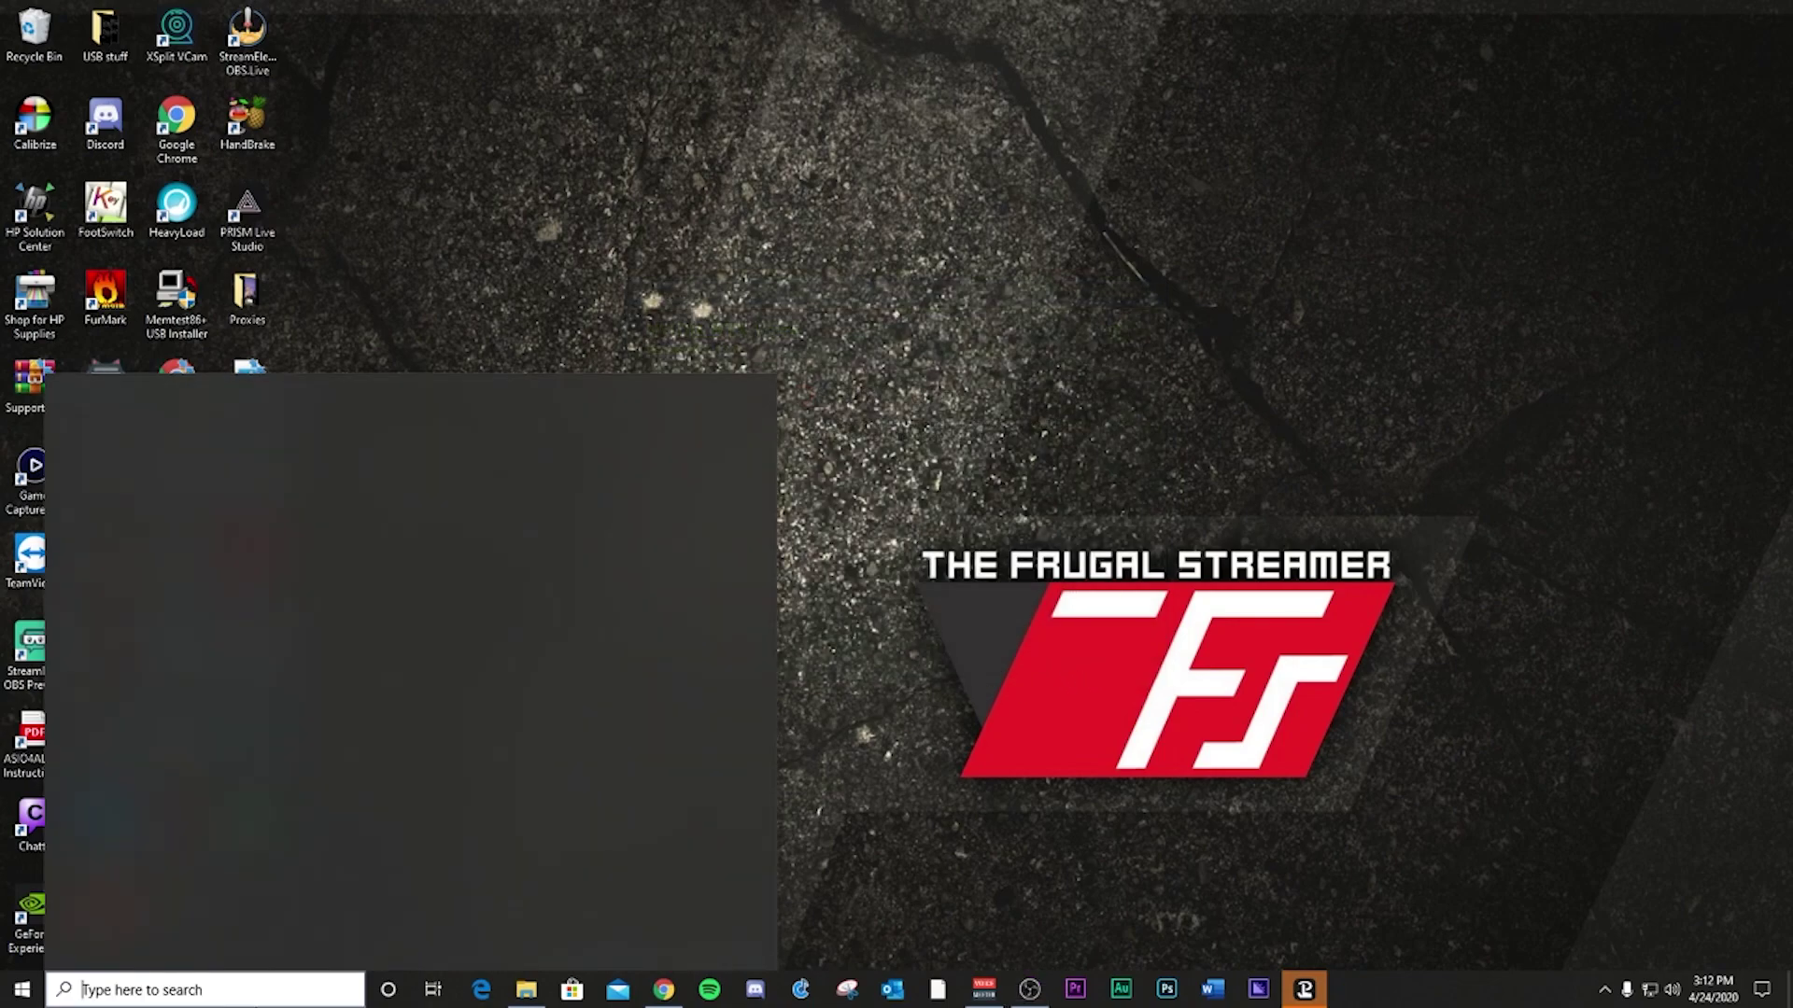
type("no")
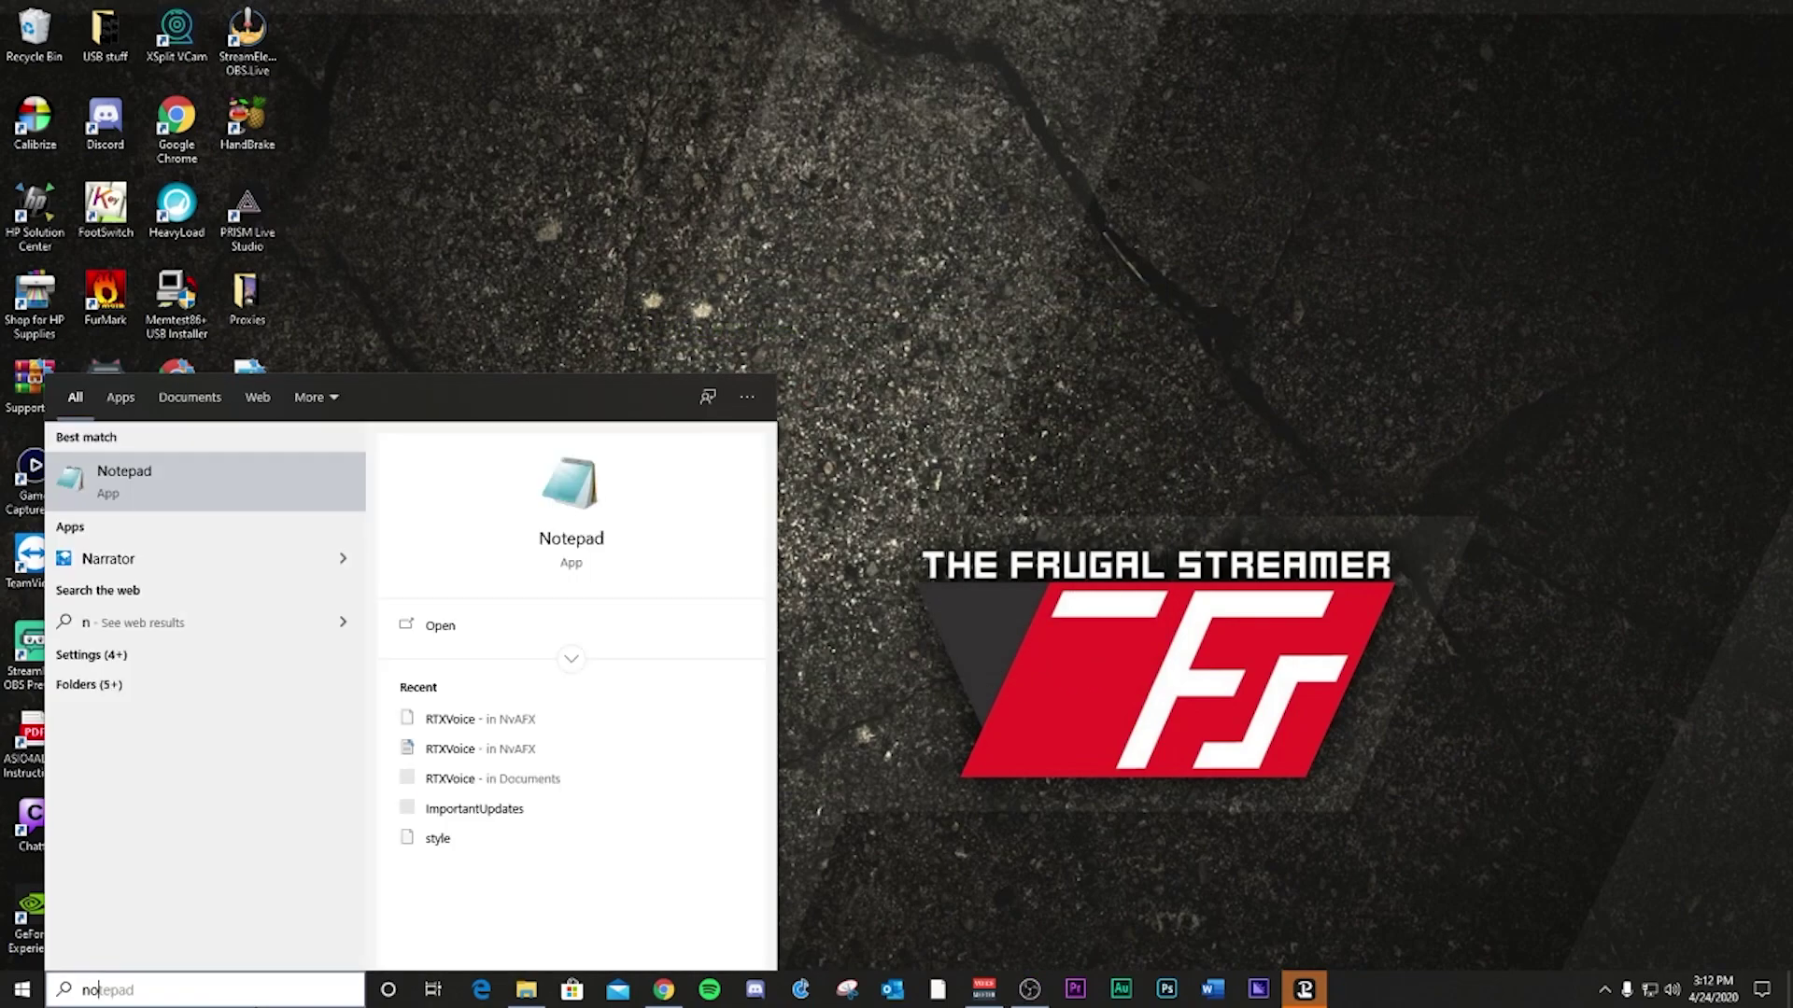
type("te")
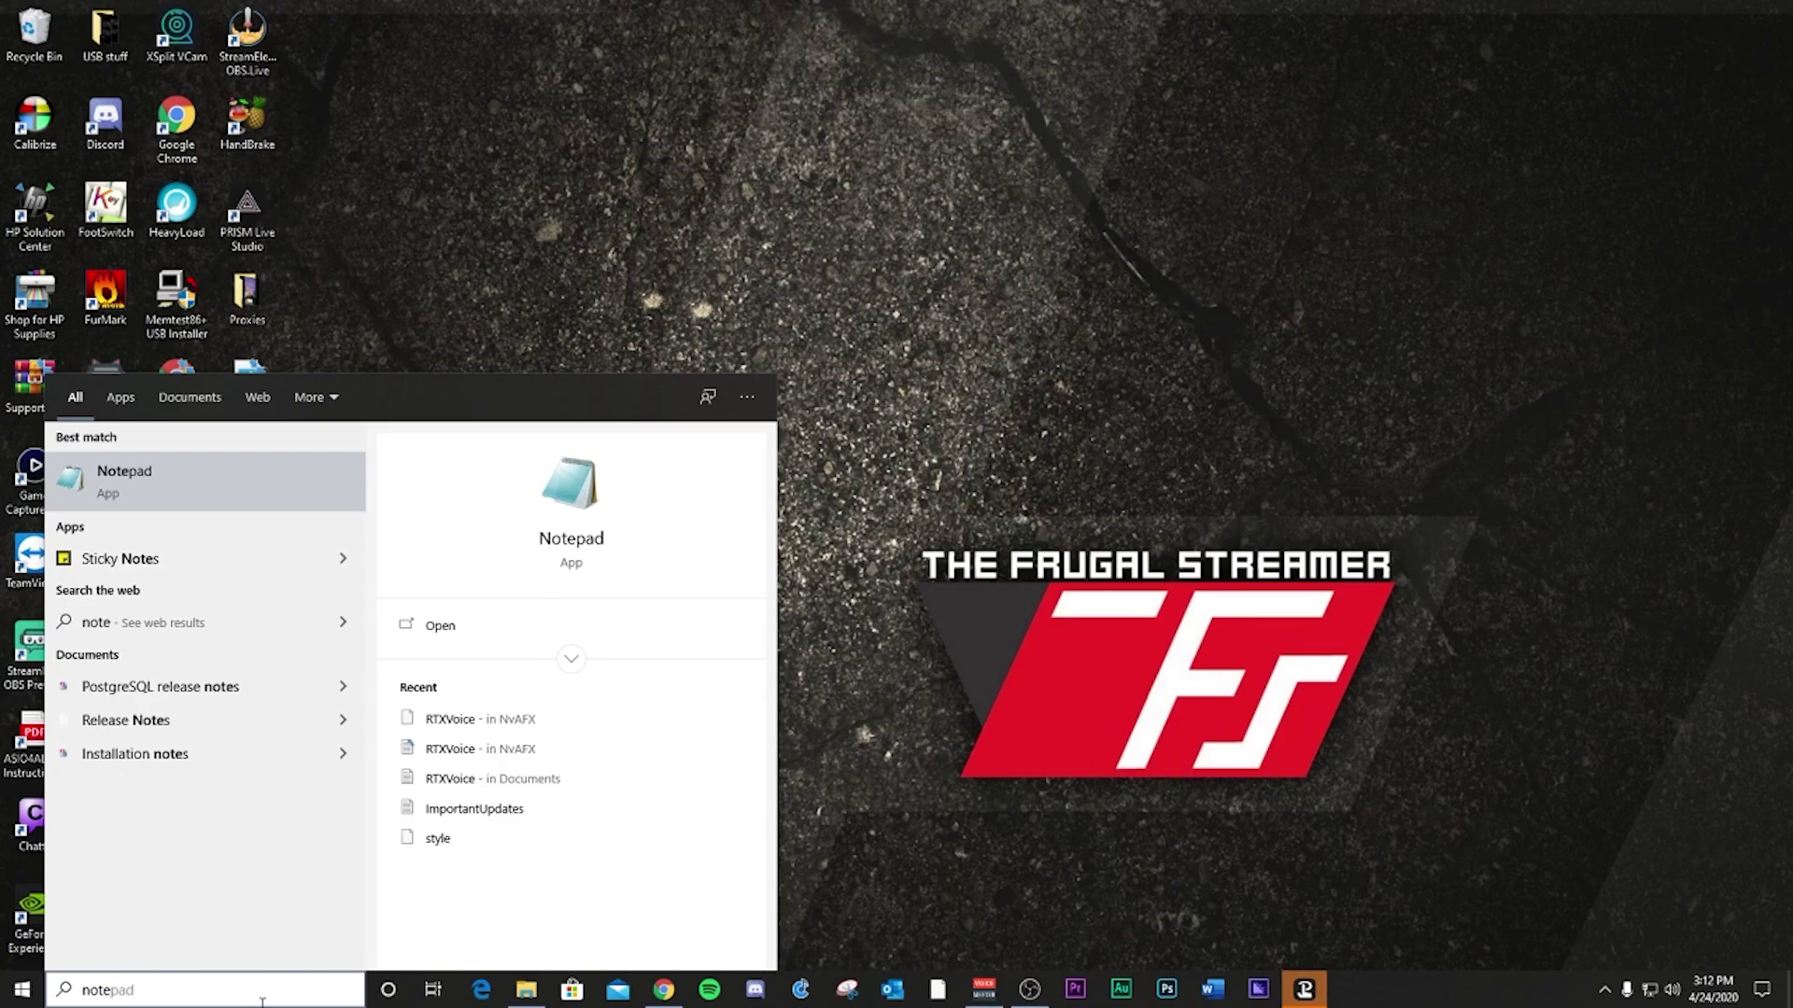
right_click(201, 476)
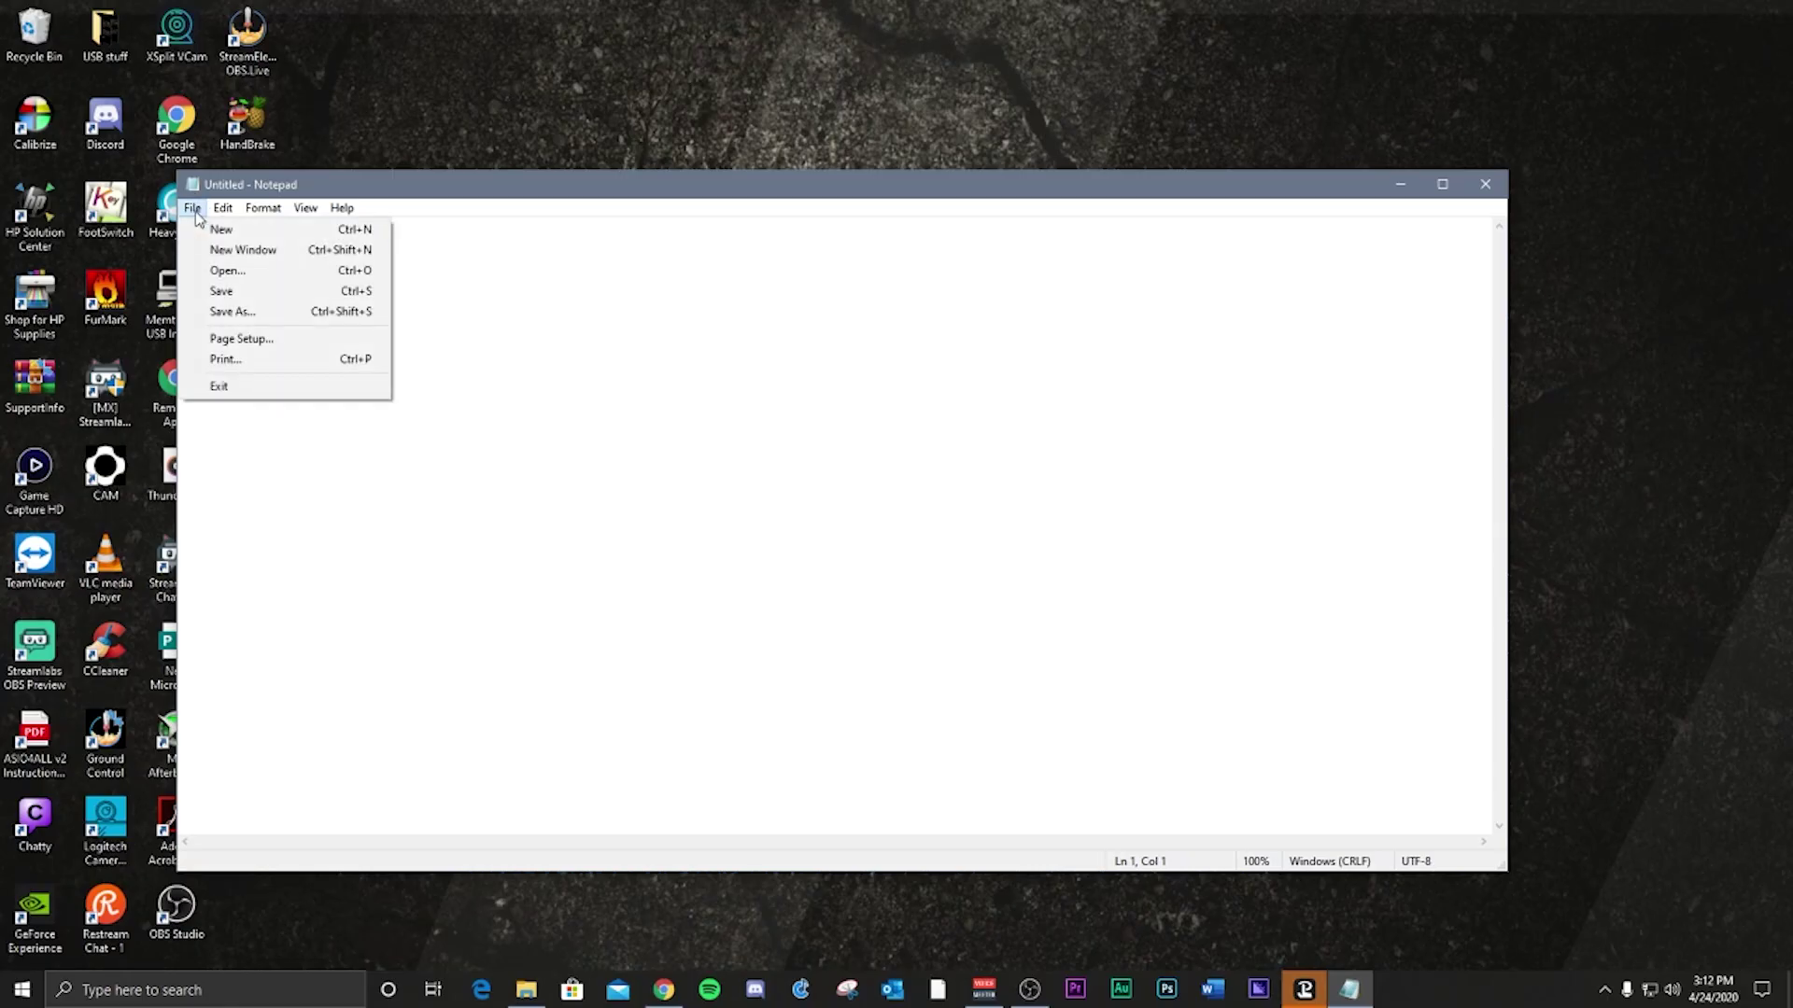
Open the RTXVoice NVI file from C:\temp\NVRTXVoice\NvAFX, with the file filter set to All Files.
left_click(226, 271)
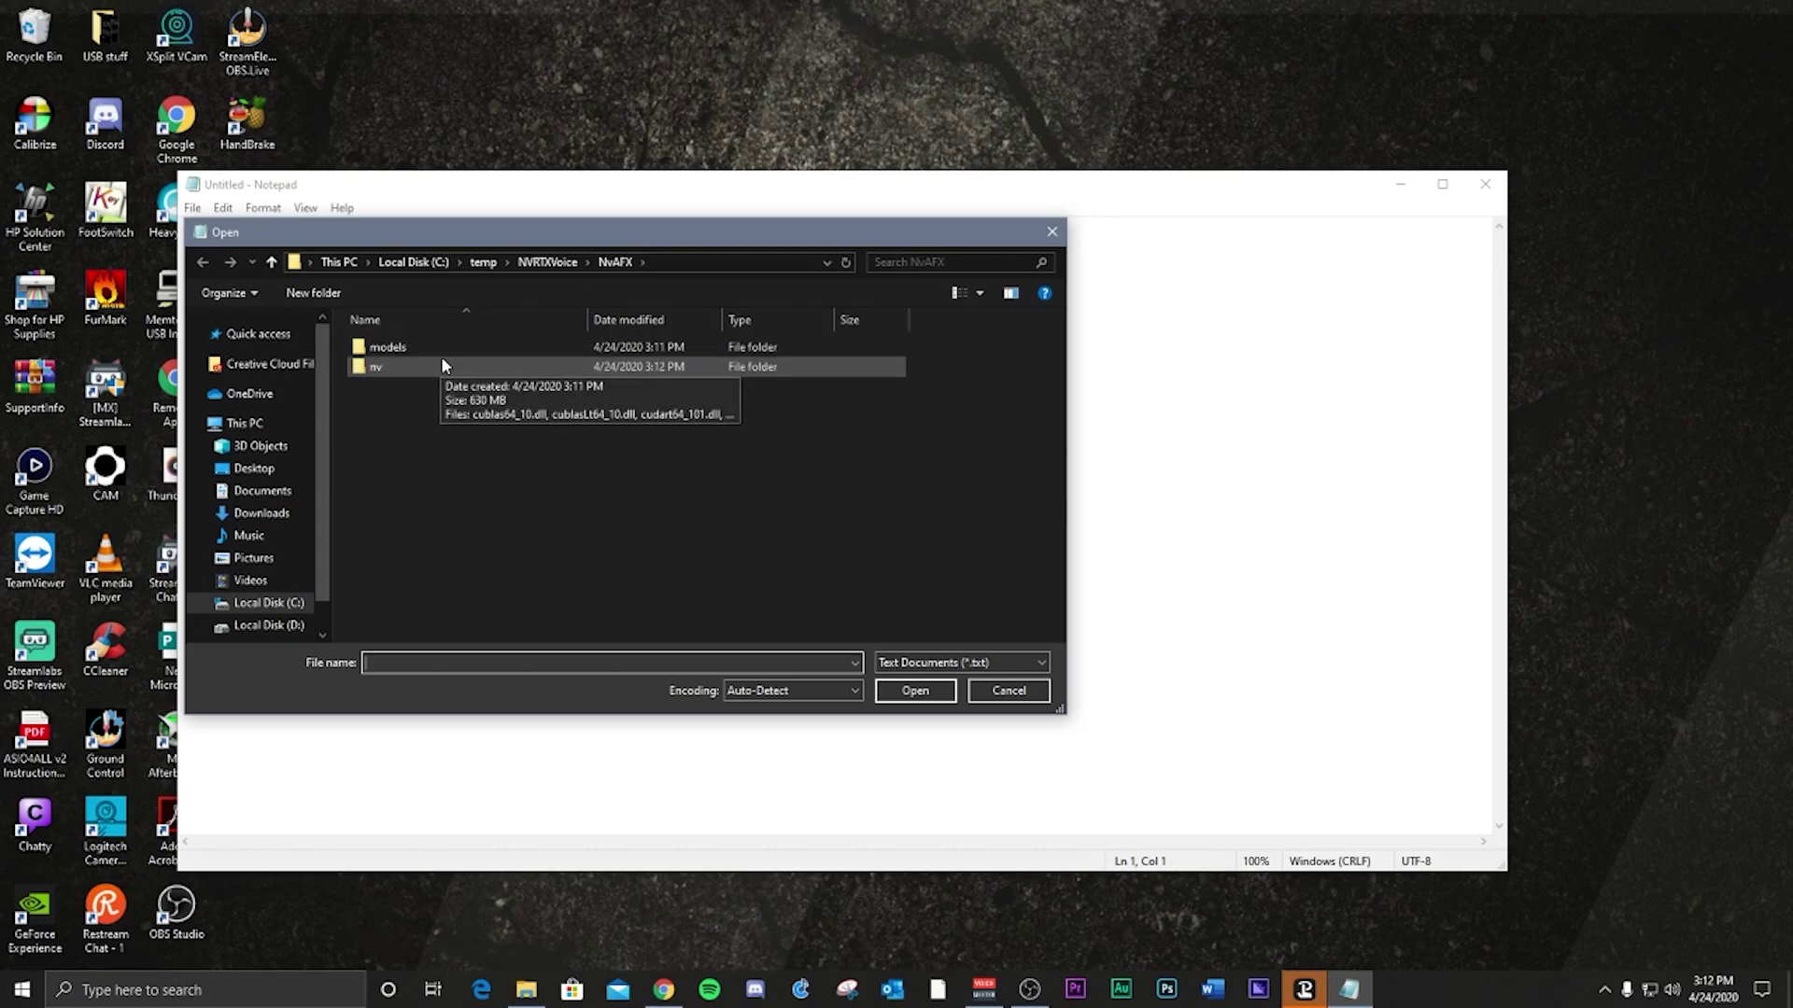
left_click(945, 662)
left_click(953, 695)
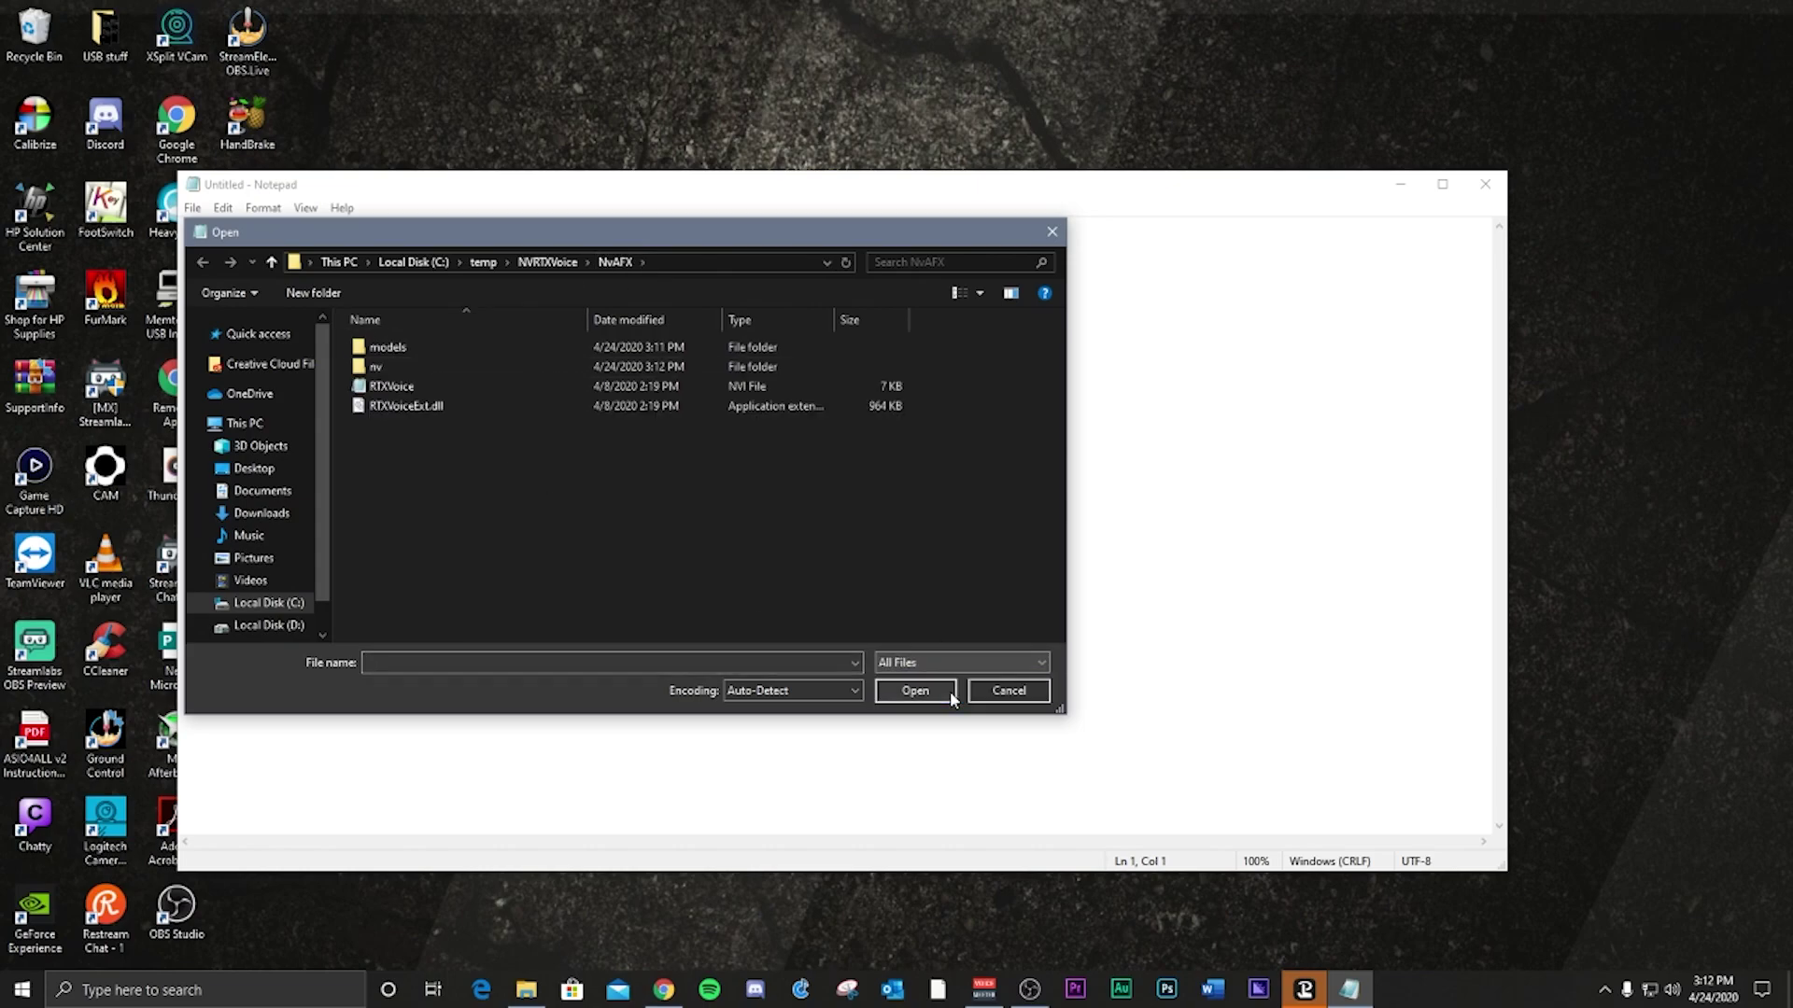
double_click(419, 388)
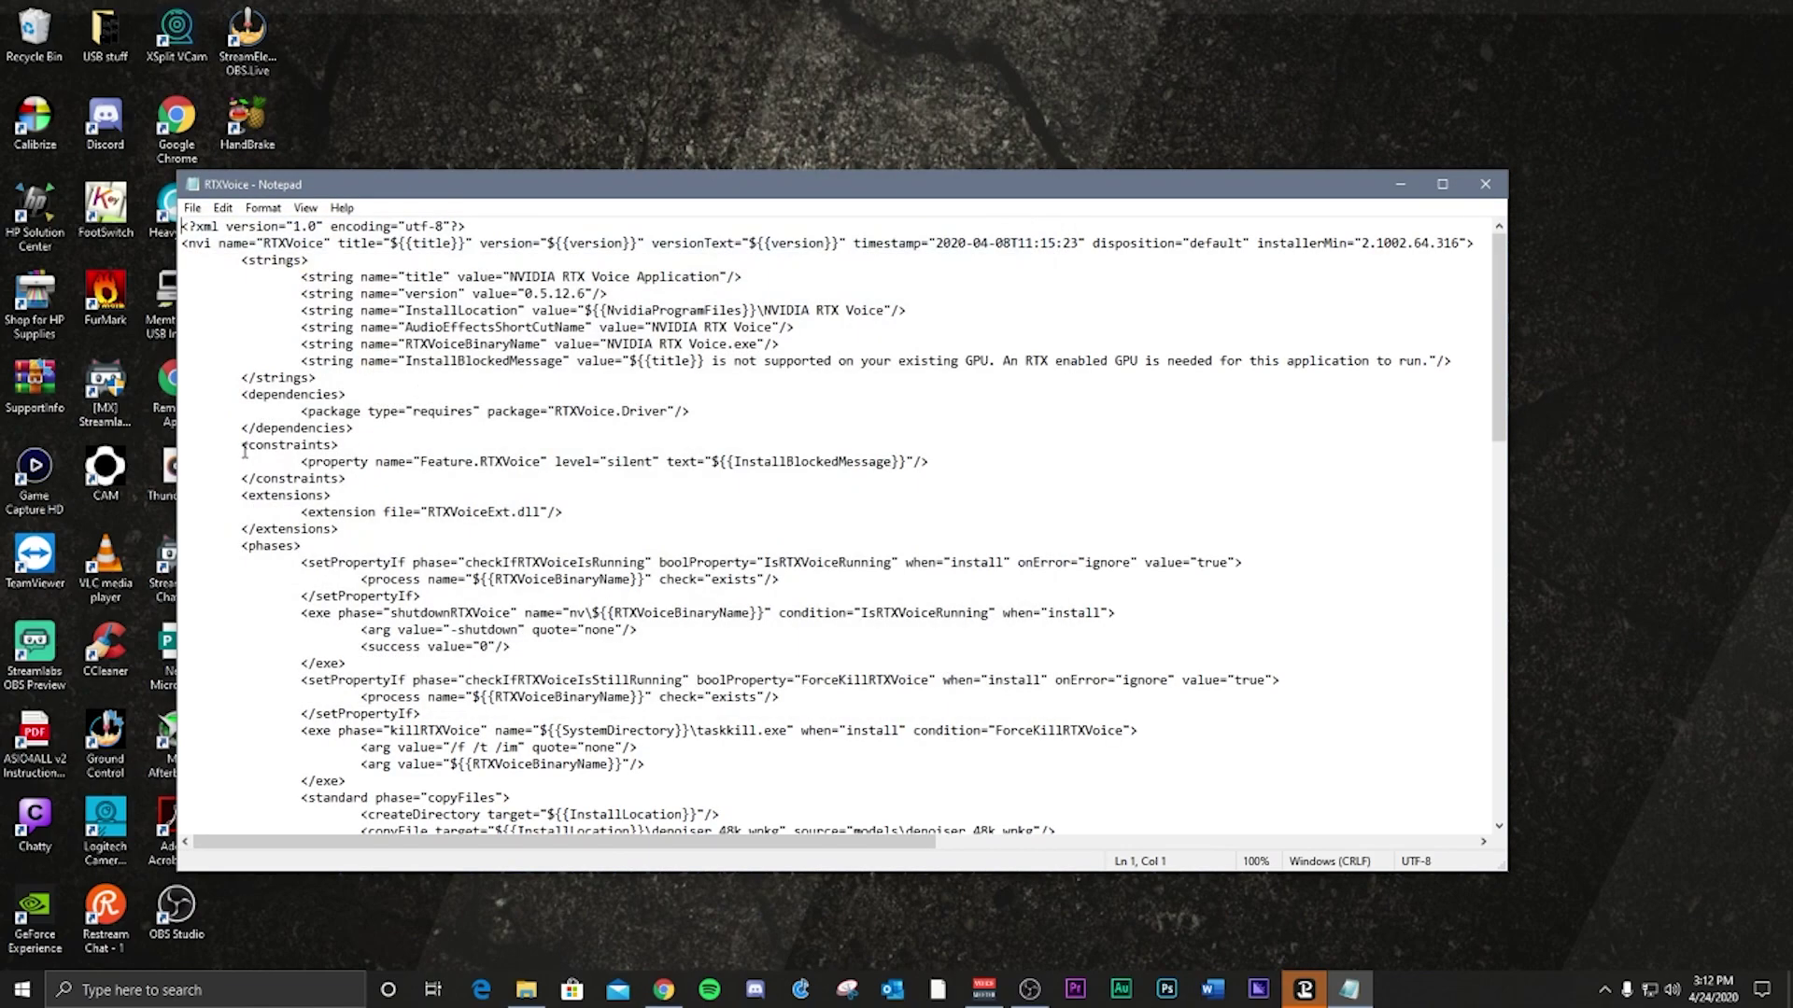
Delete the whole <constraints> block from the RTXVoice file, then save the file and close Notepad.
left_click_drag(241, 445, 400, 484)
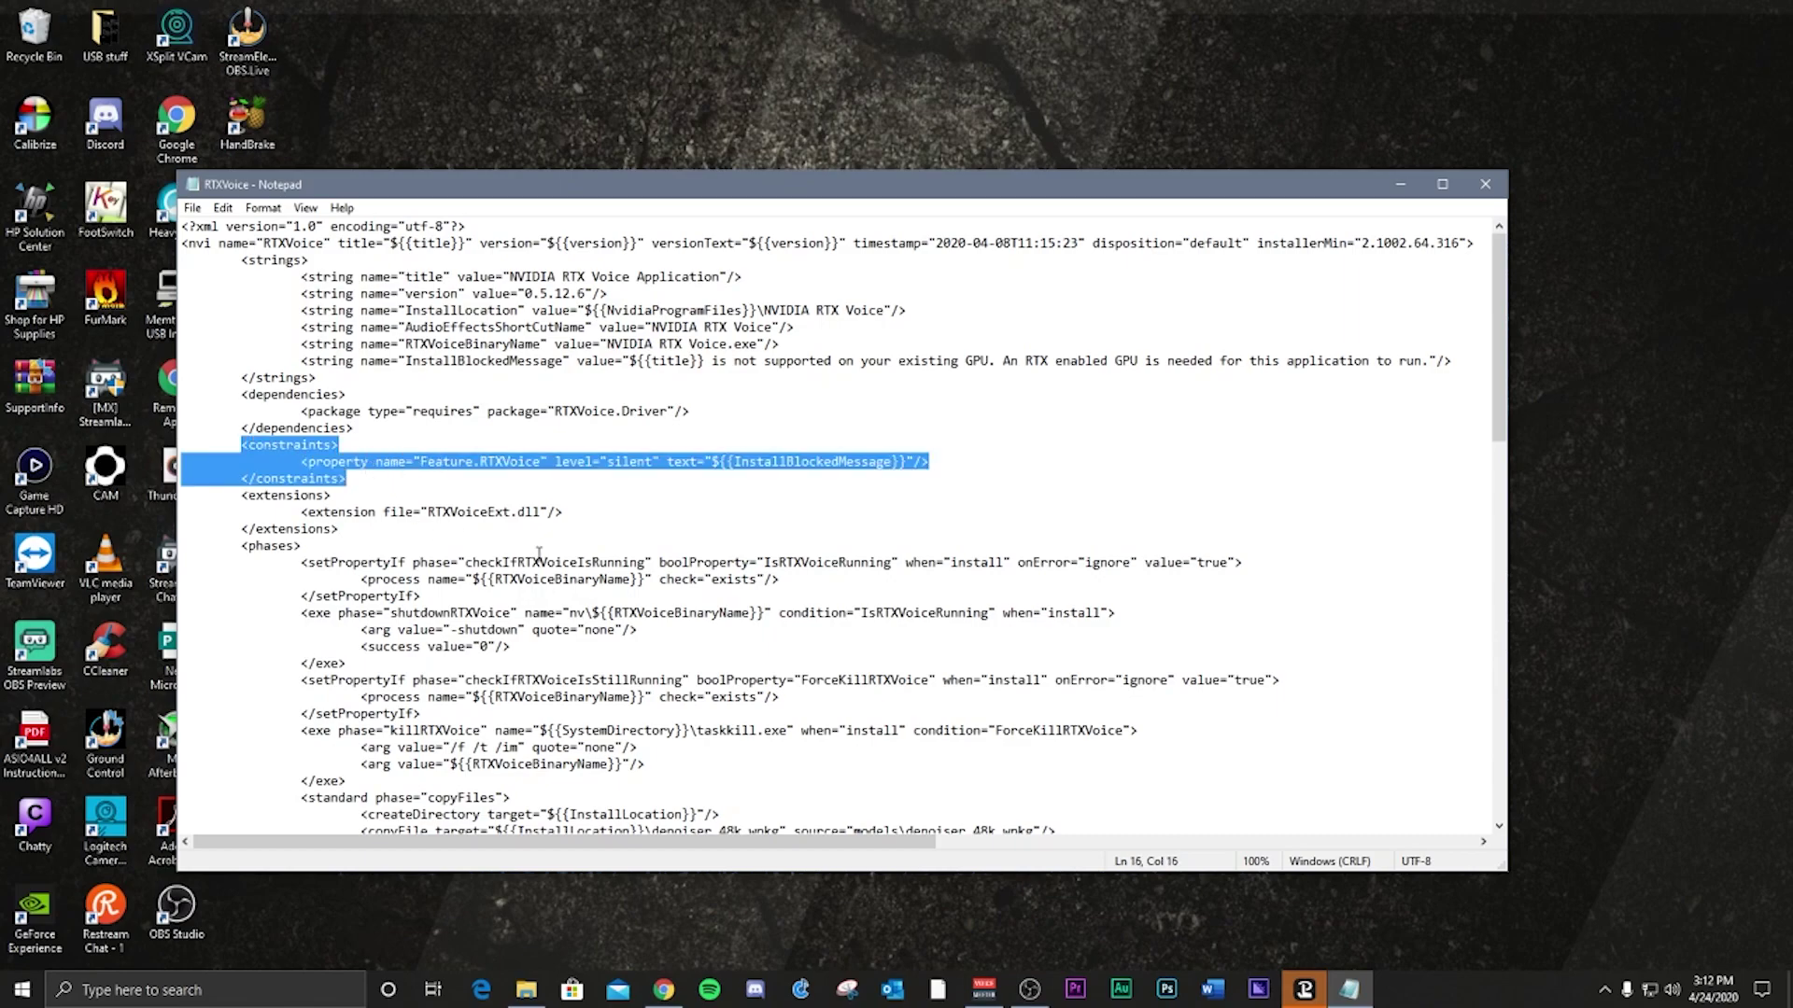
right_click(528, 469)
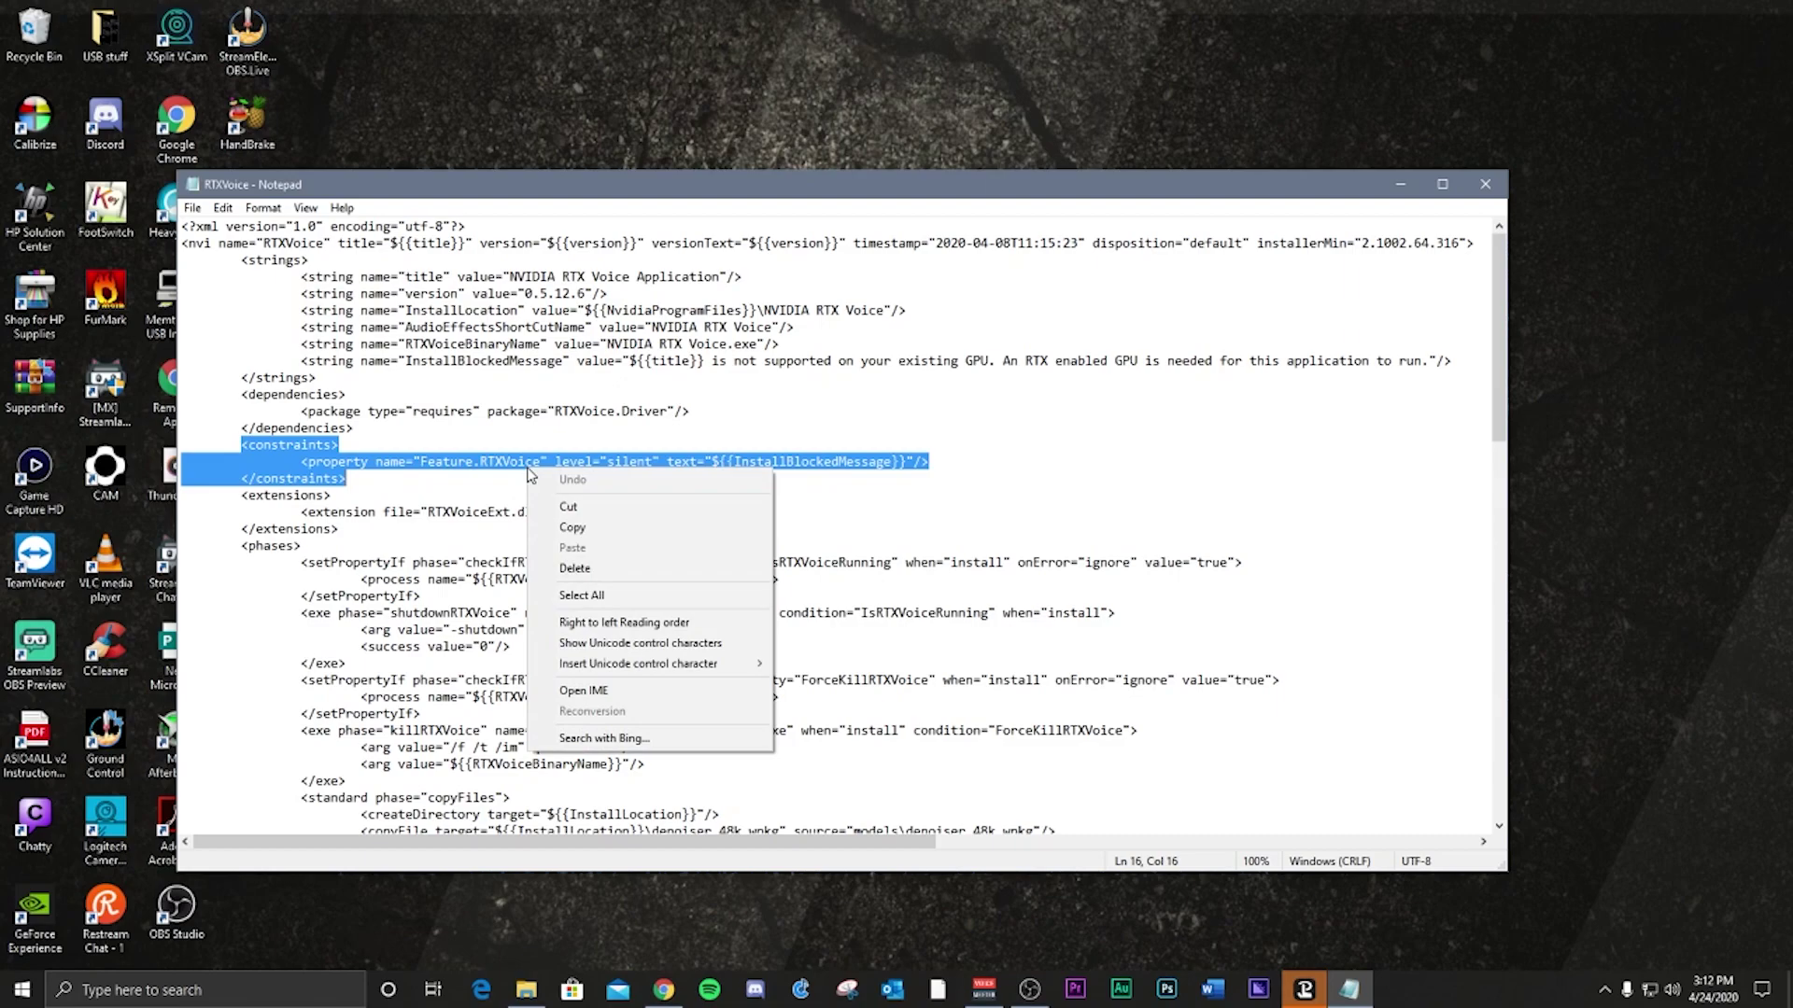
left_click(574, 569)
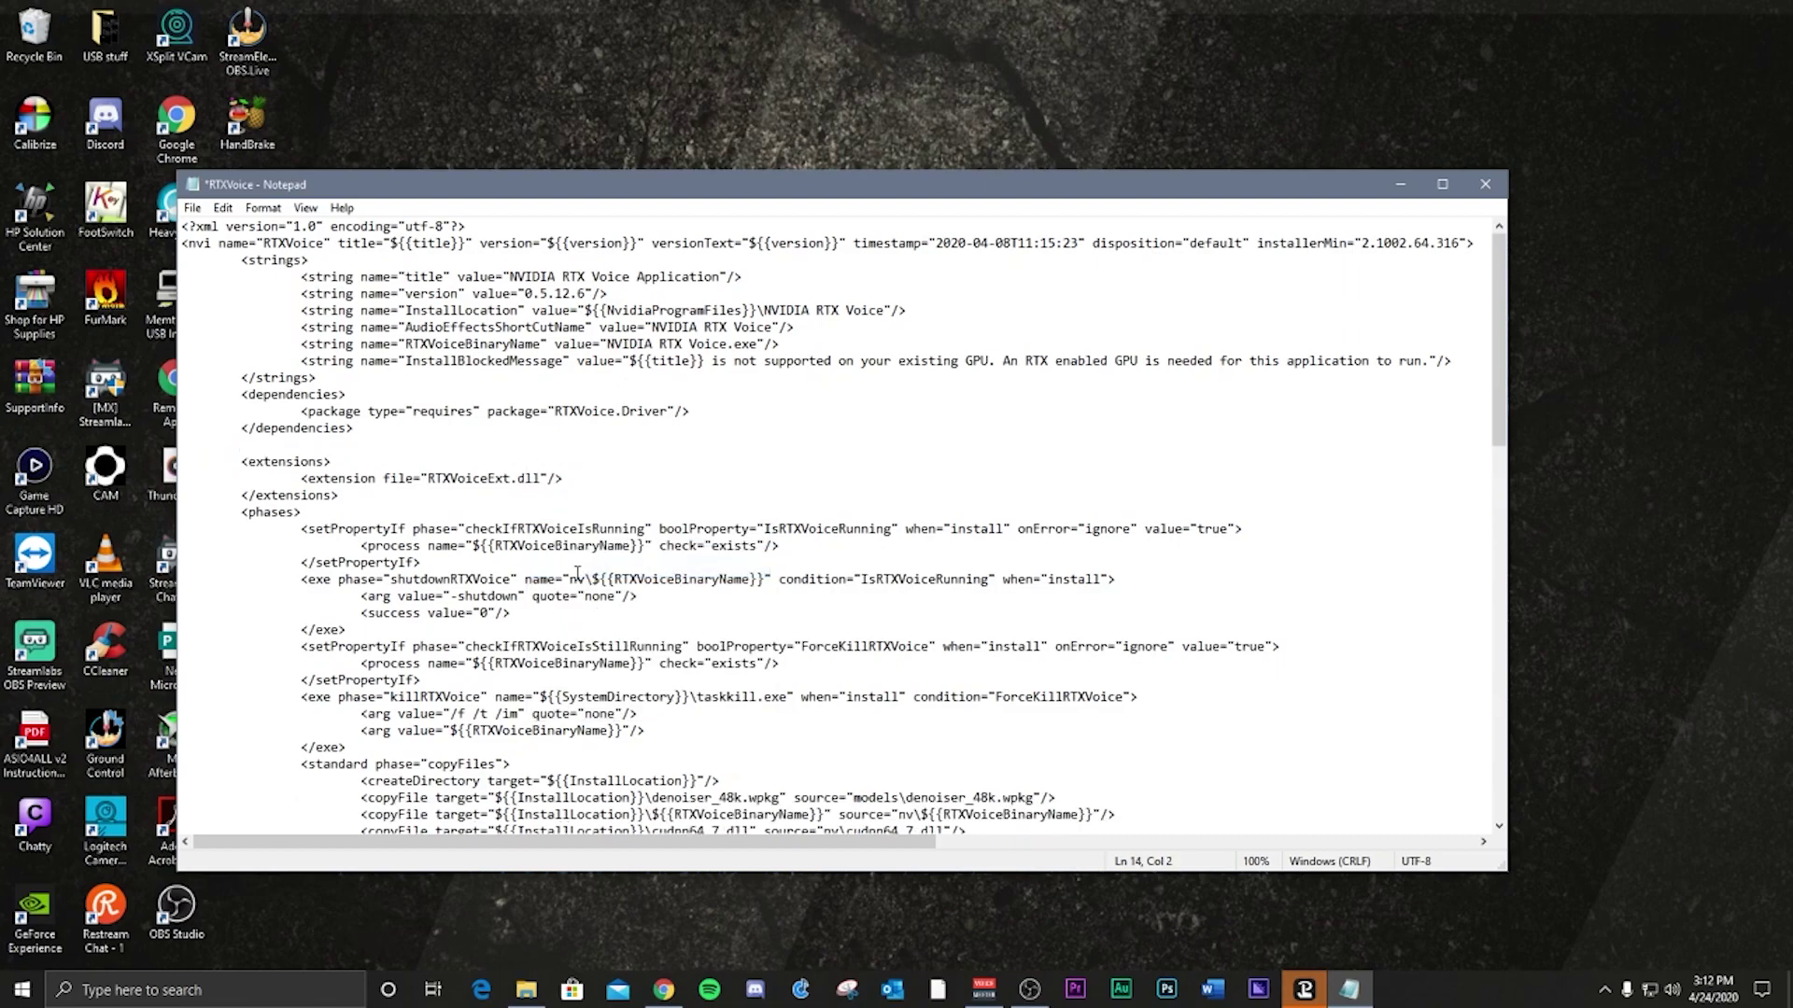
left_click(192, 207)
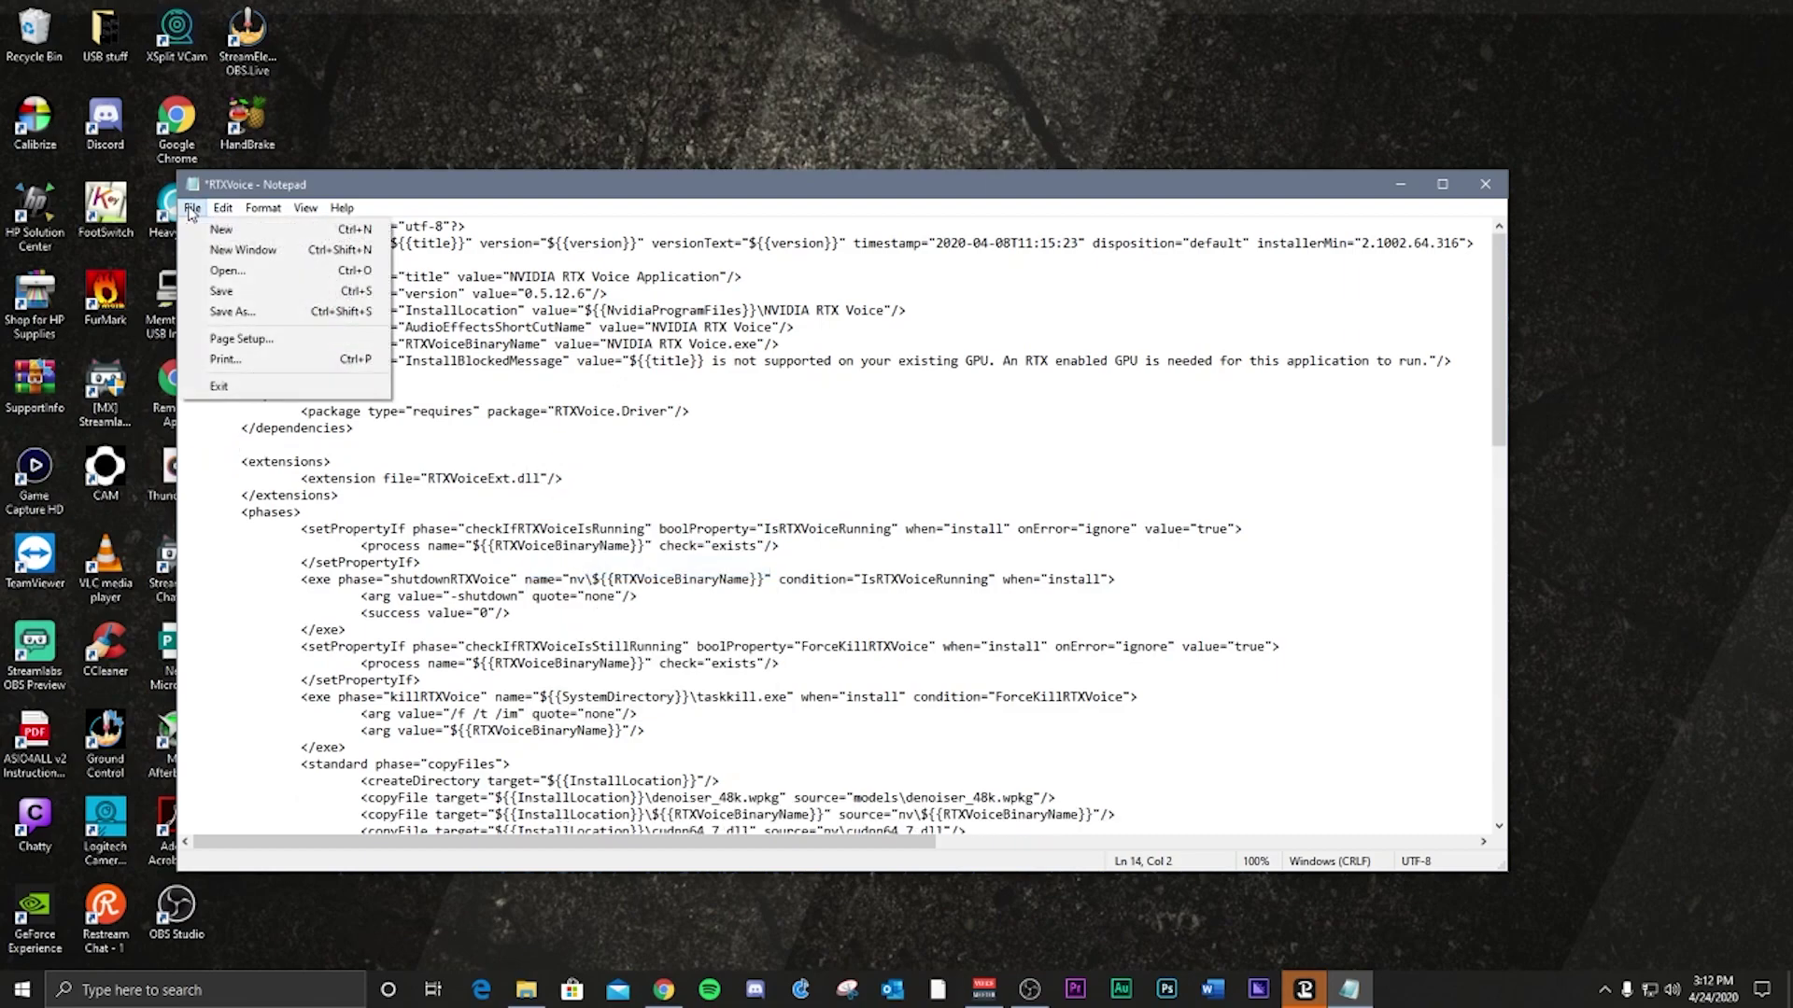
left_click(221, 292)
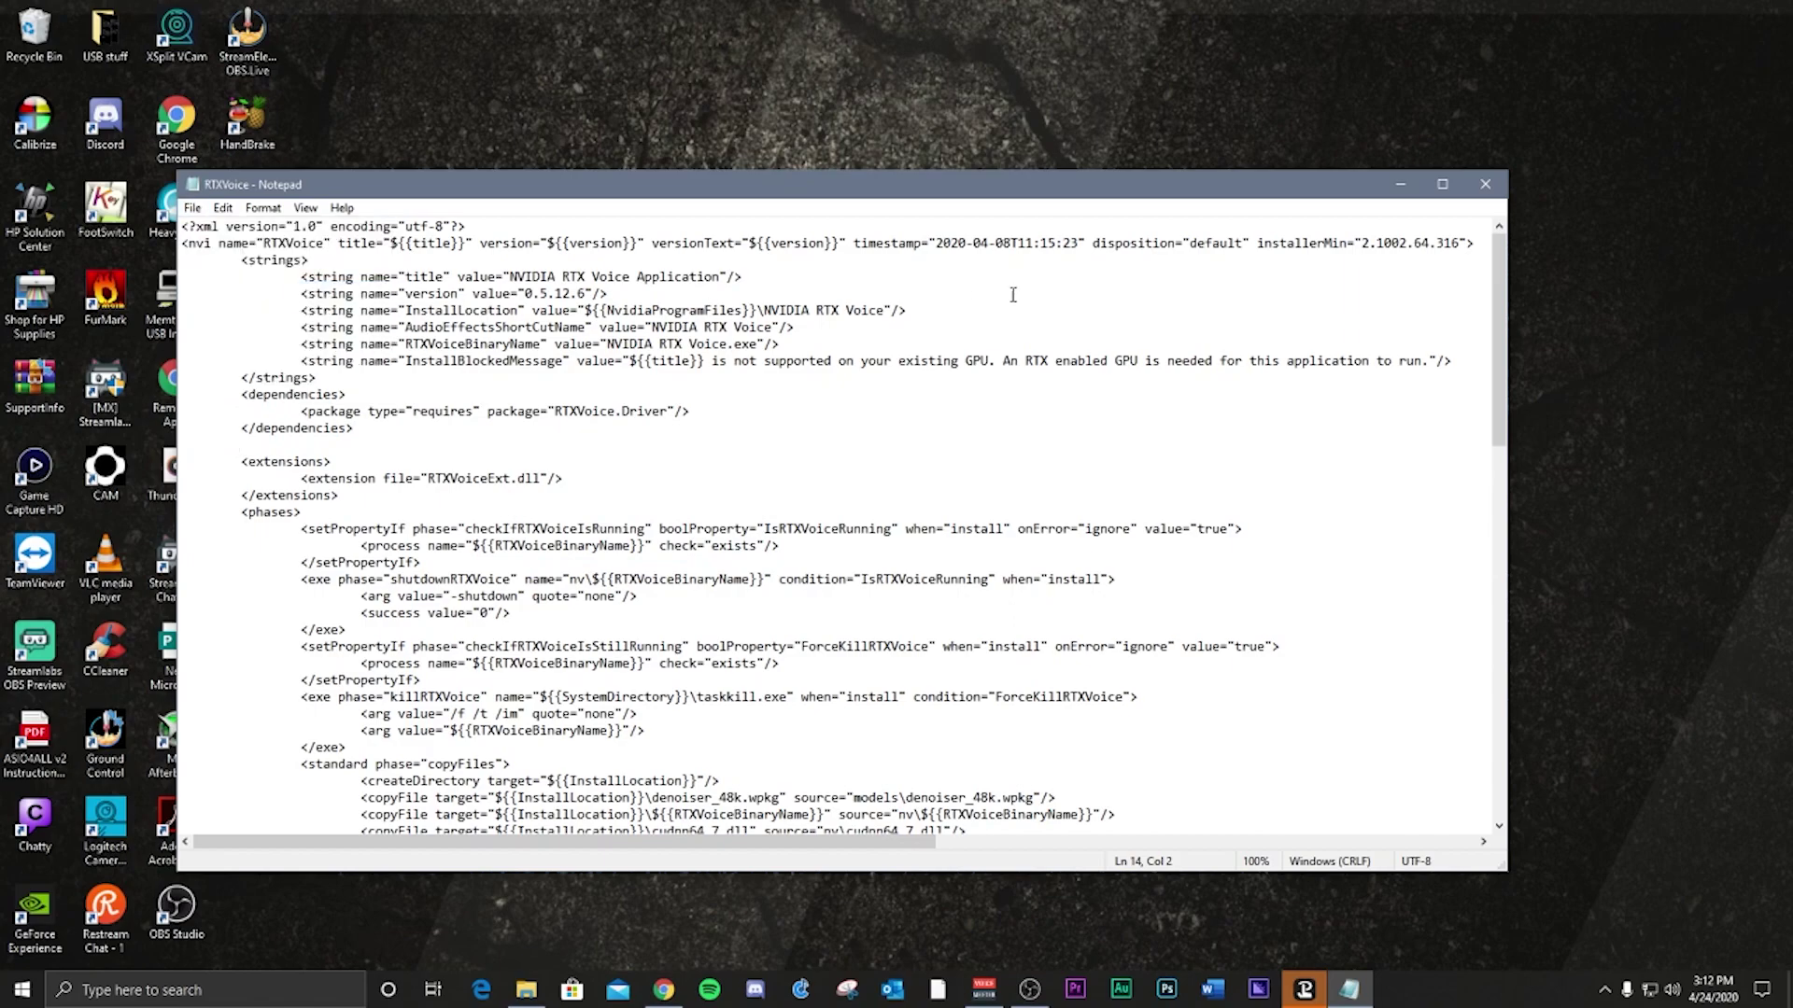
left_click(1473, 189)
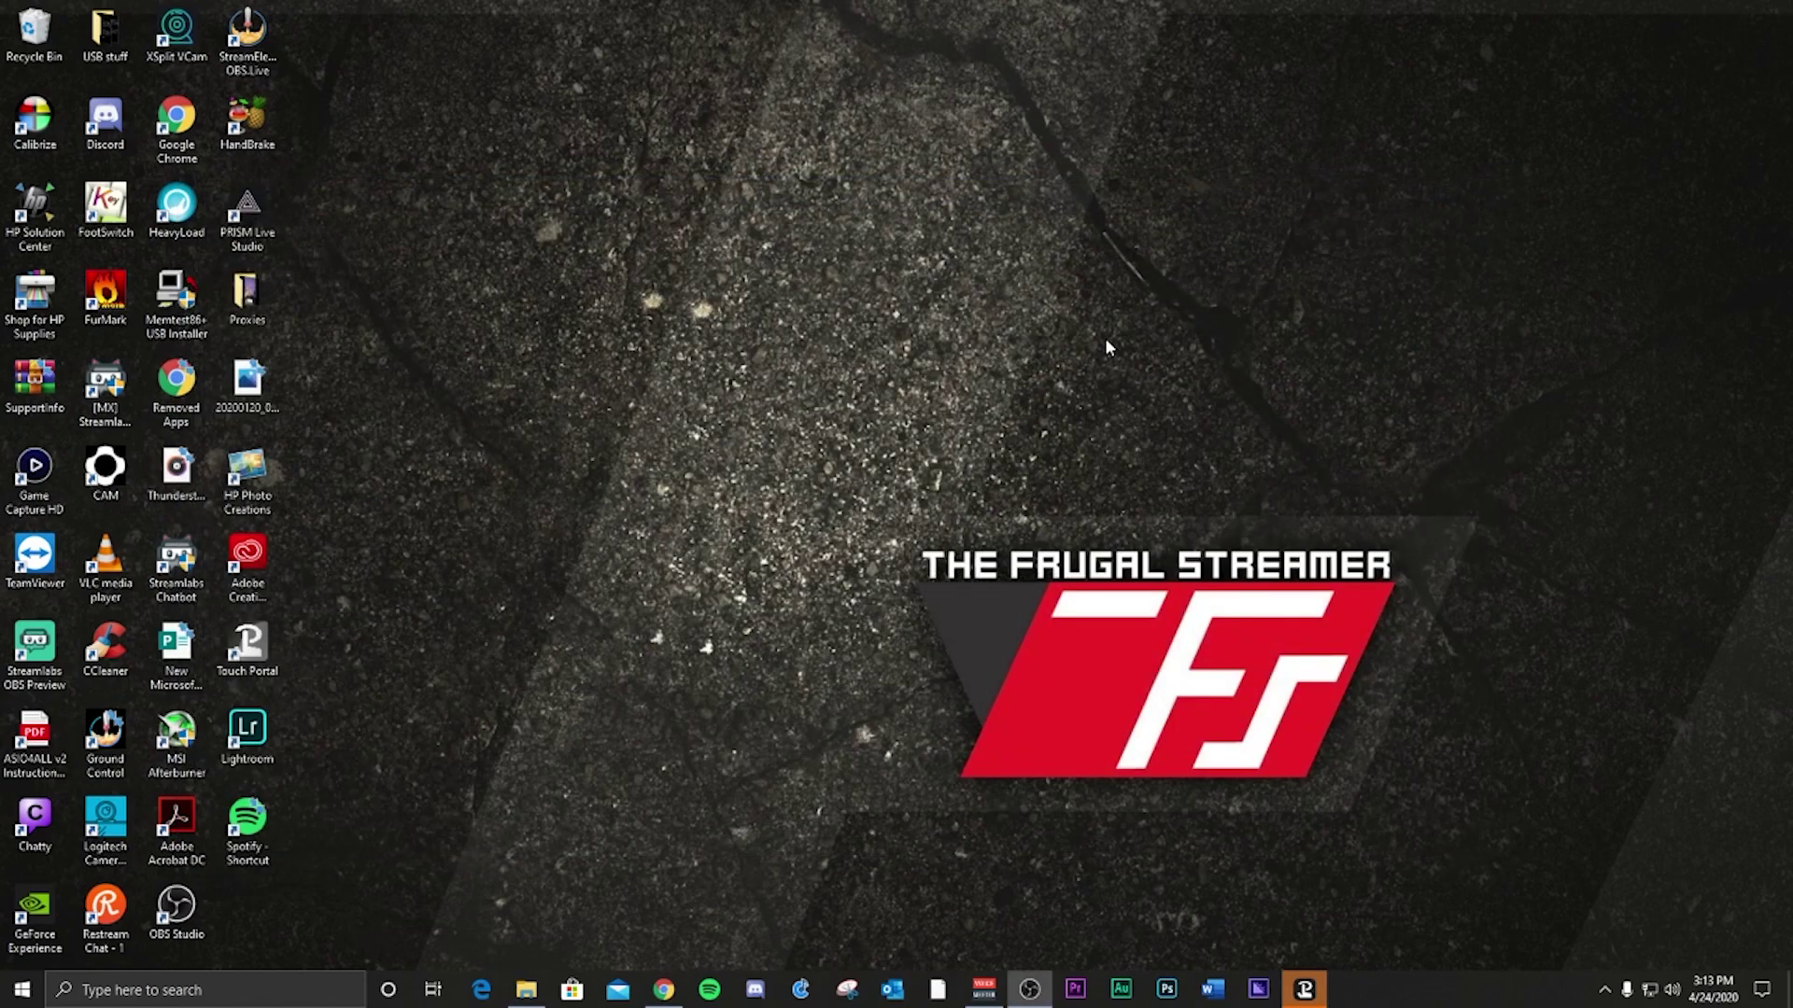
Switch to File Explorer and run setup from the C:\temp\NVRTXVoice folder.
left_click(526, 988)
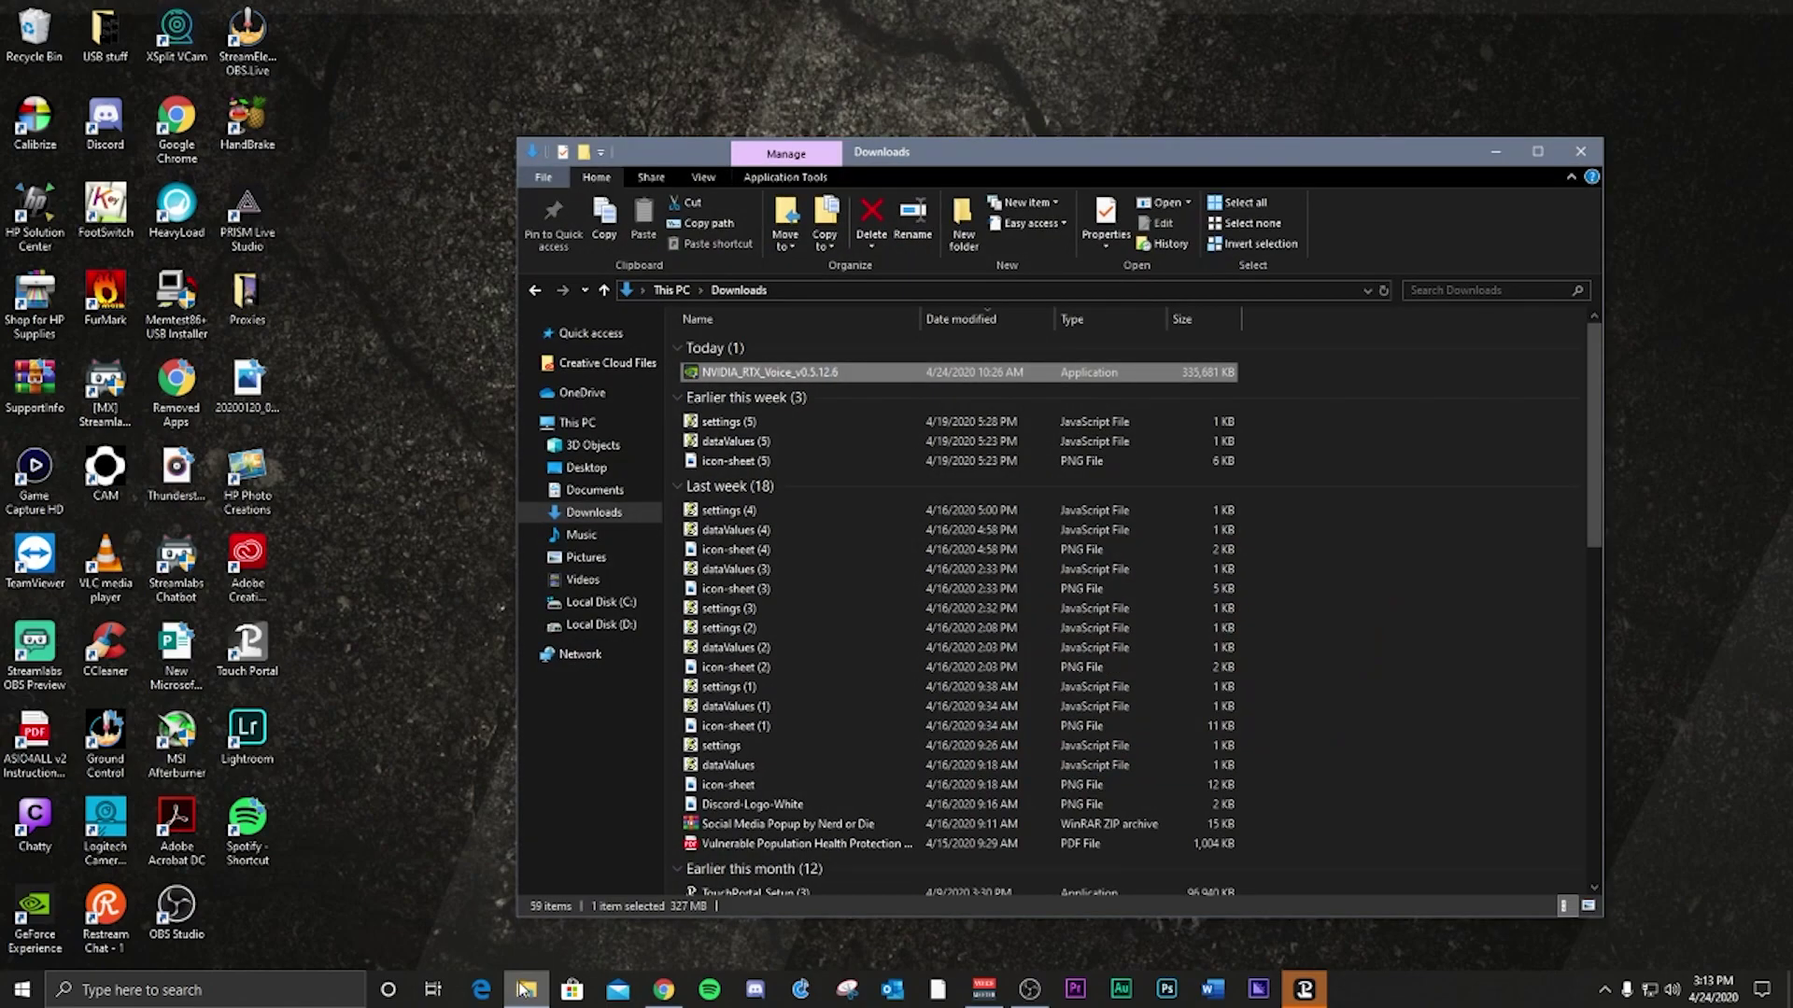
left_click(616, 603)
double_click(712, 464)
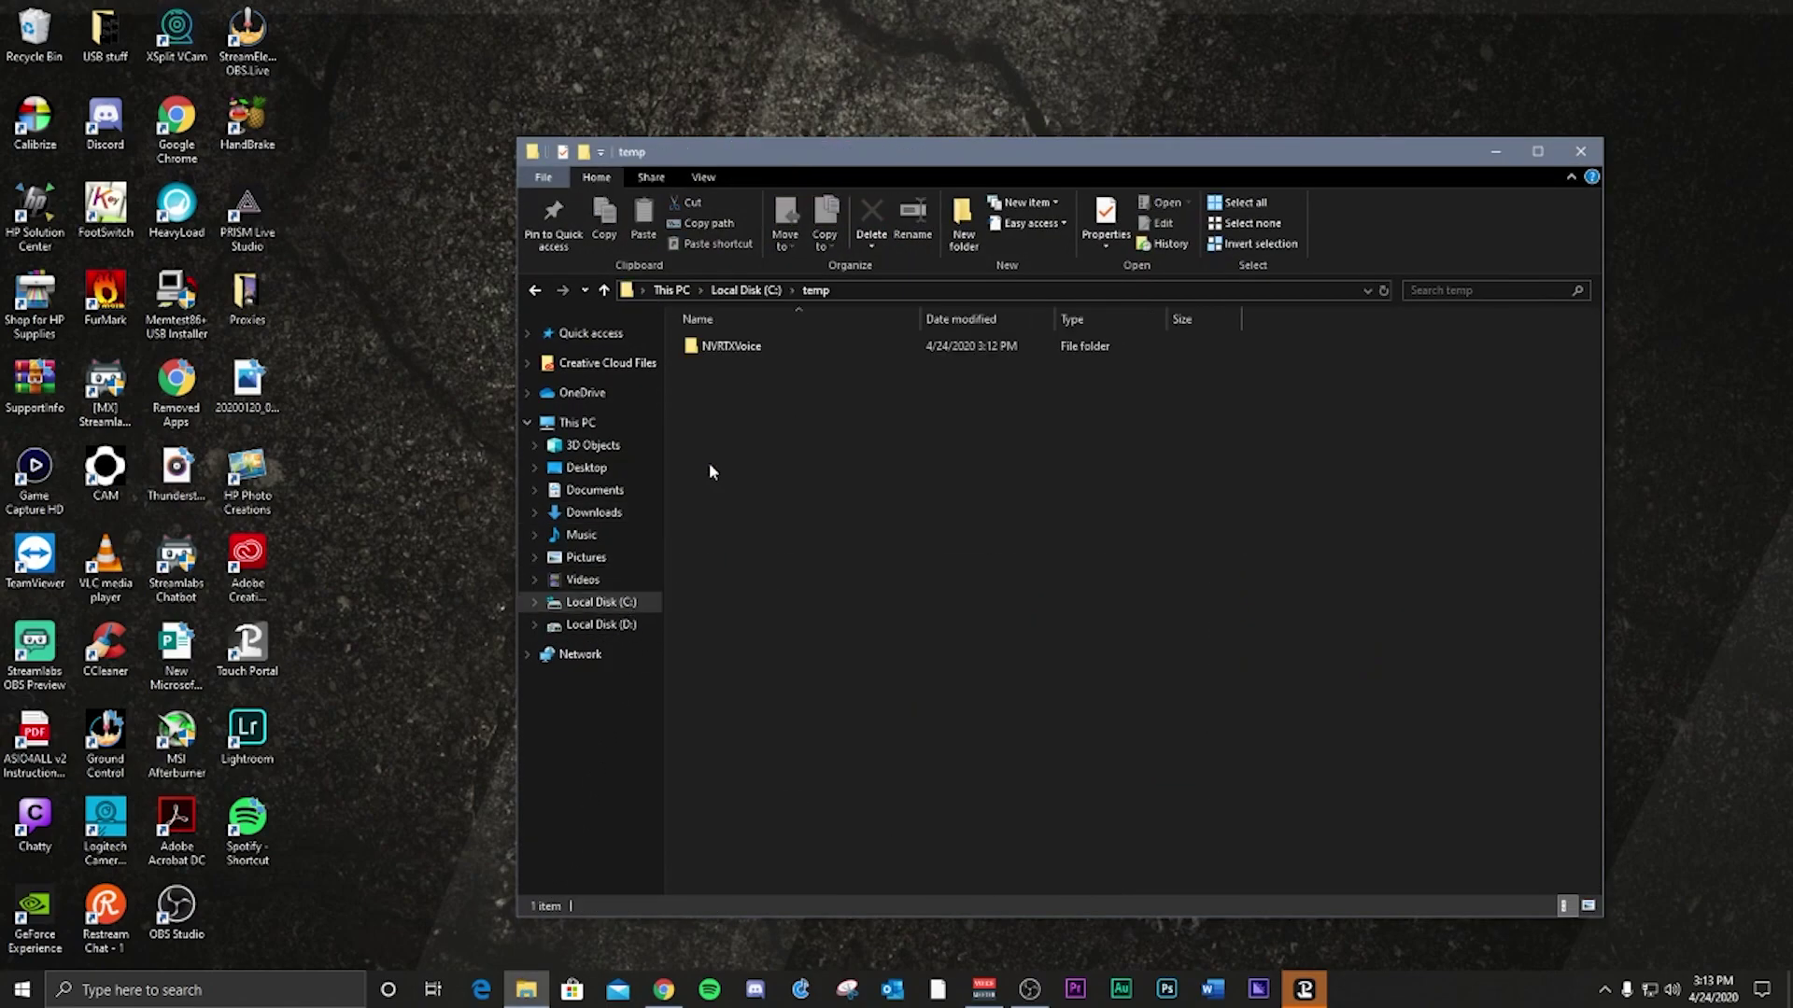
left_click(757, 349)
double_click(755, 347)
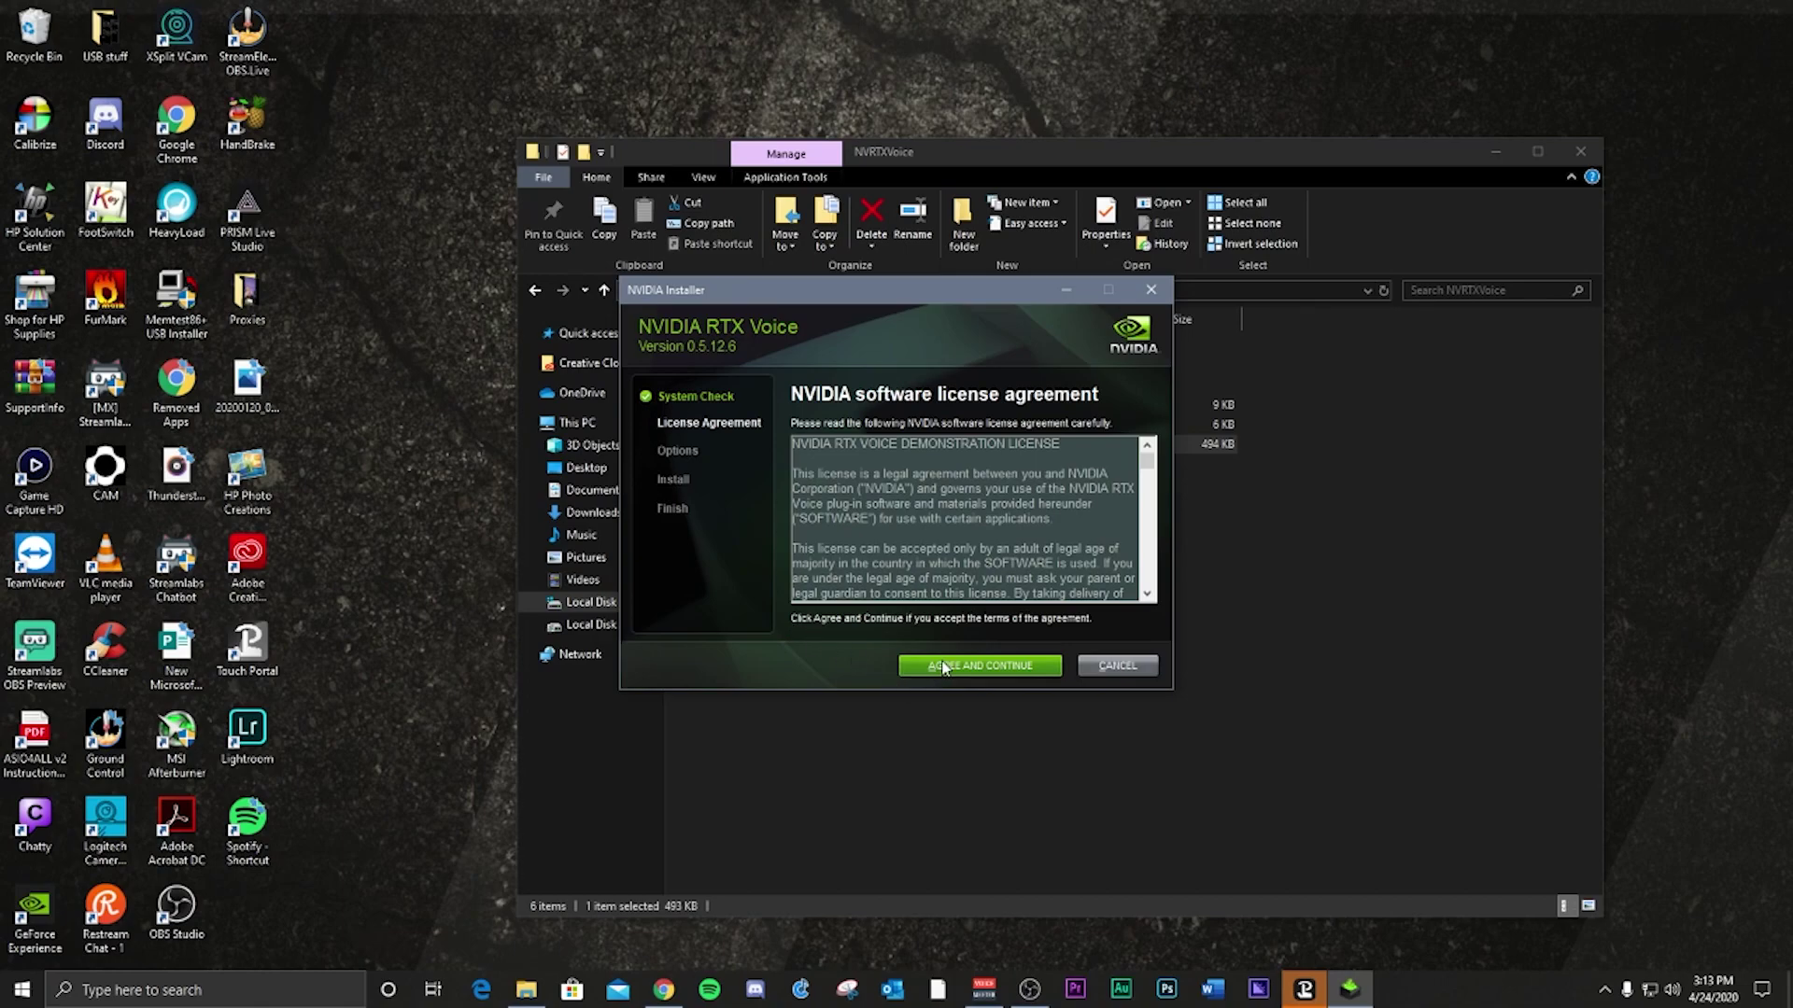
Accept the NVIDIA license agreement, complete the RTX Voice installation, and close the installer and the folder window.
left_click(943, 667)
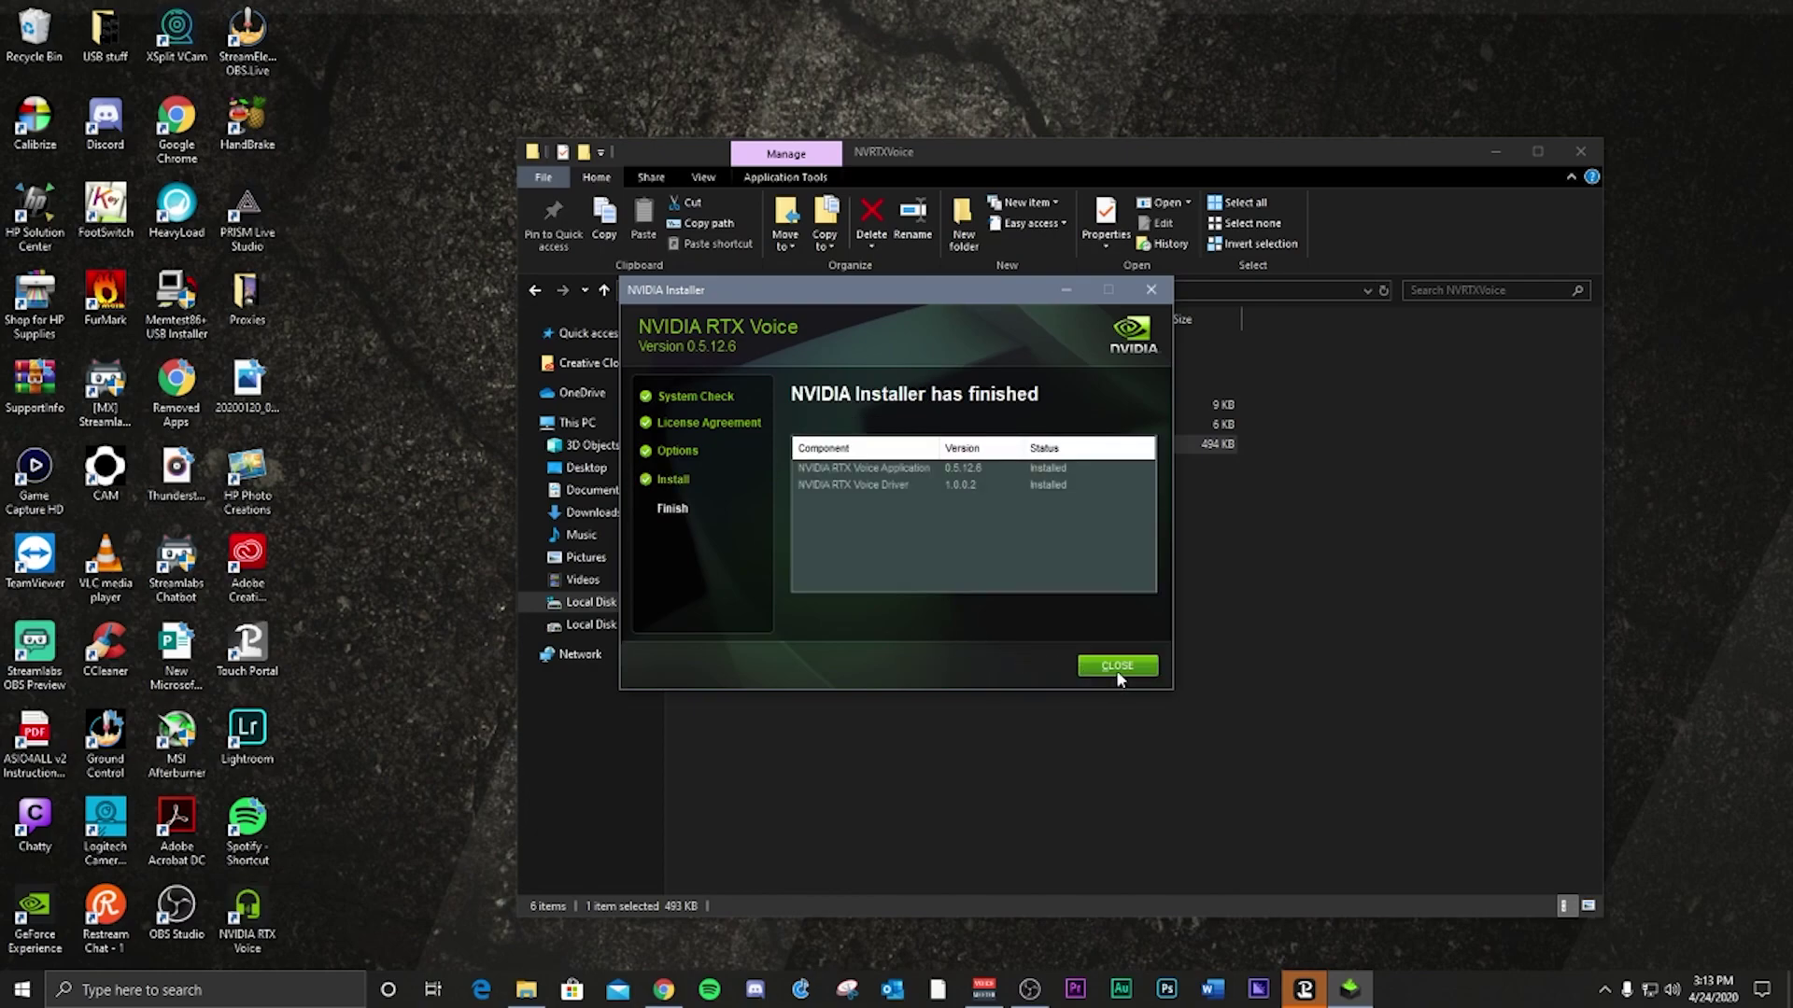
left_click(1119, 670)
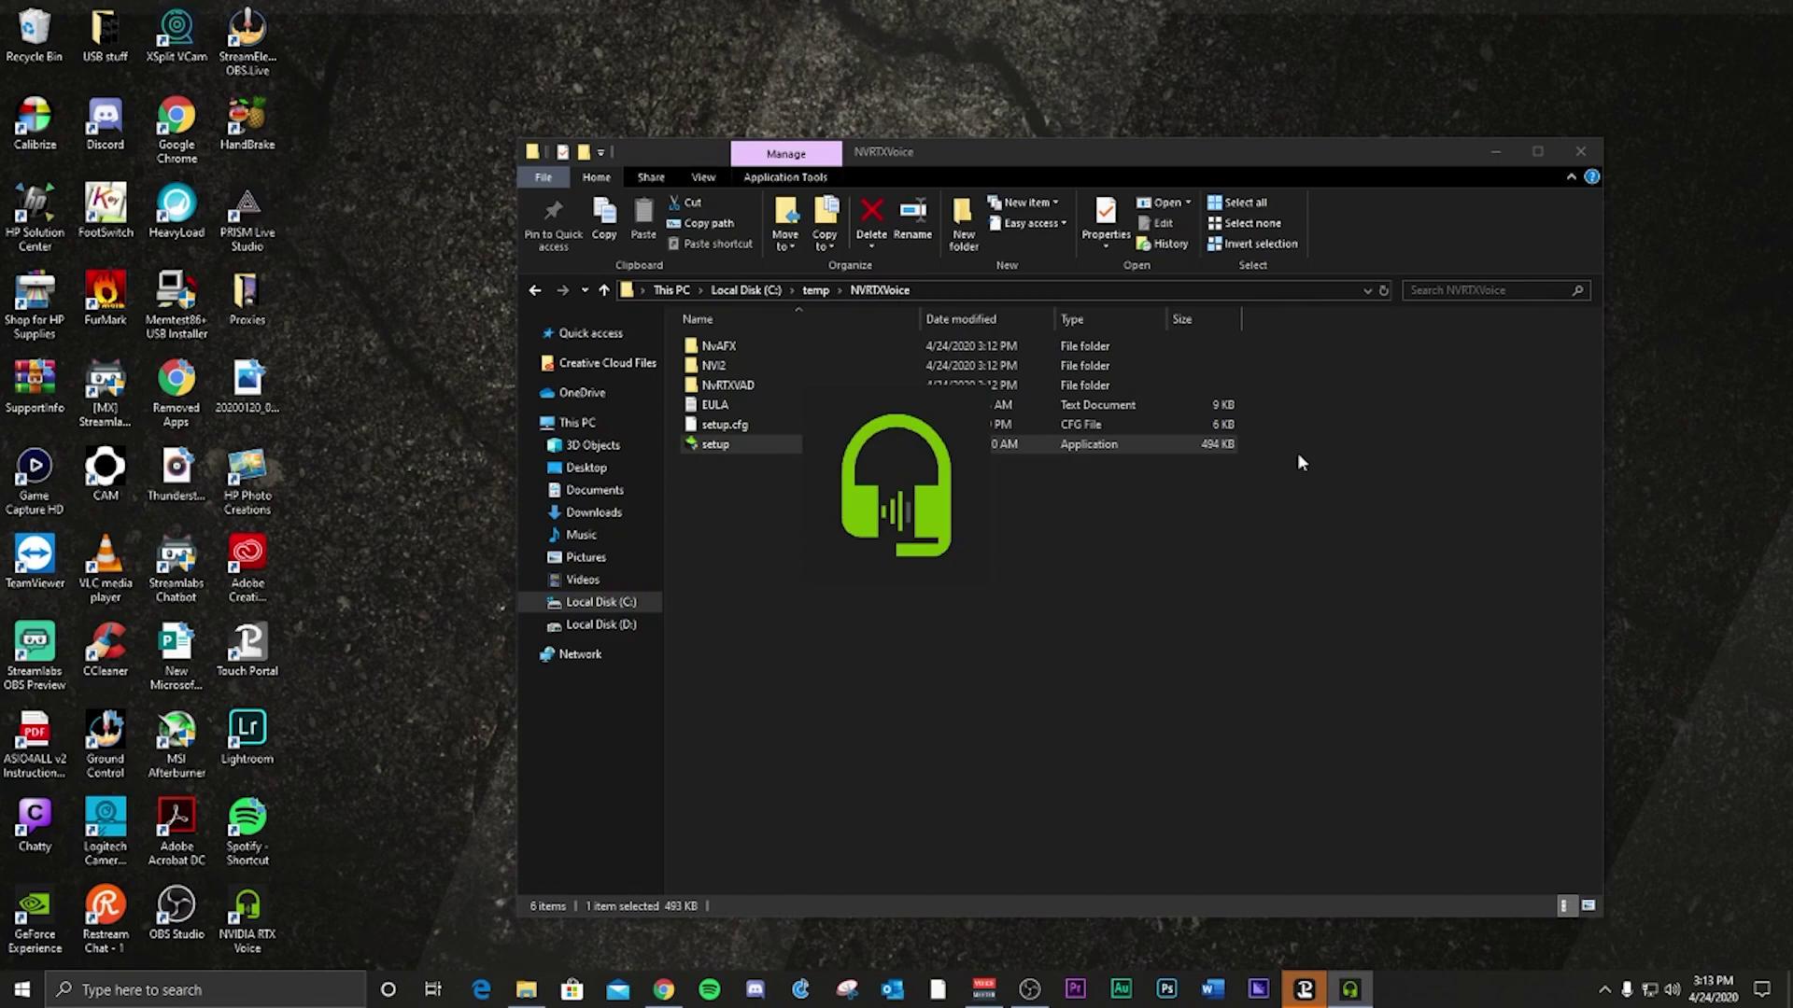
left_click(1580, 151)
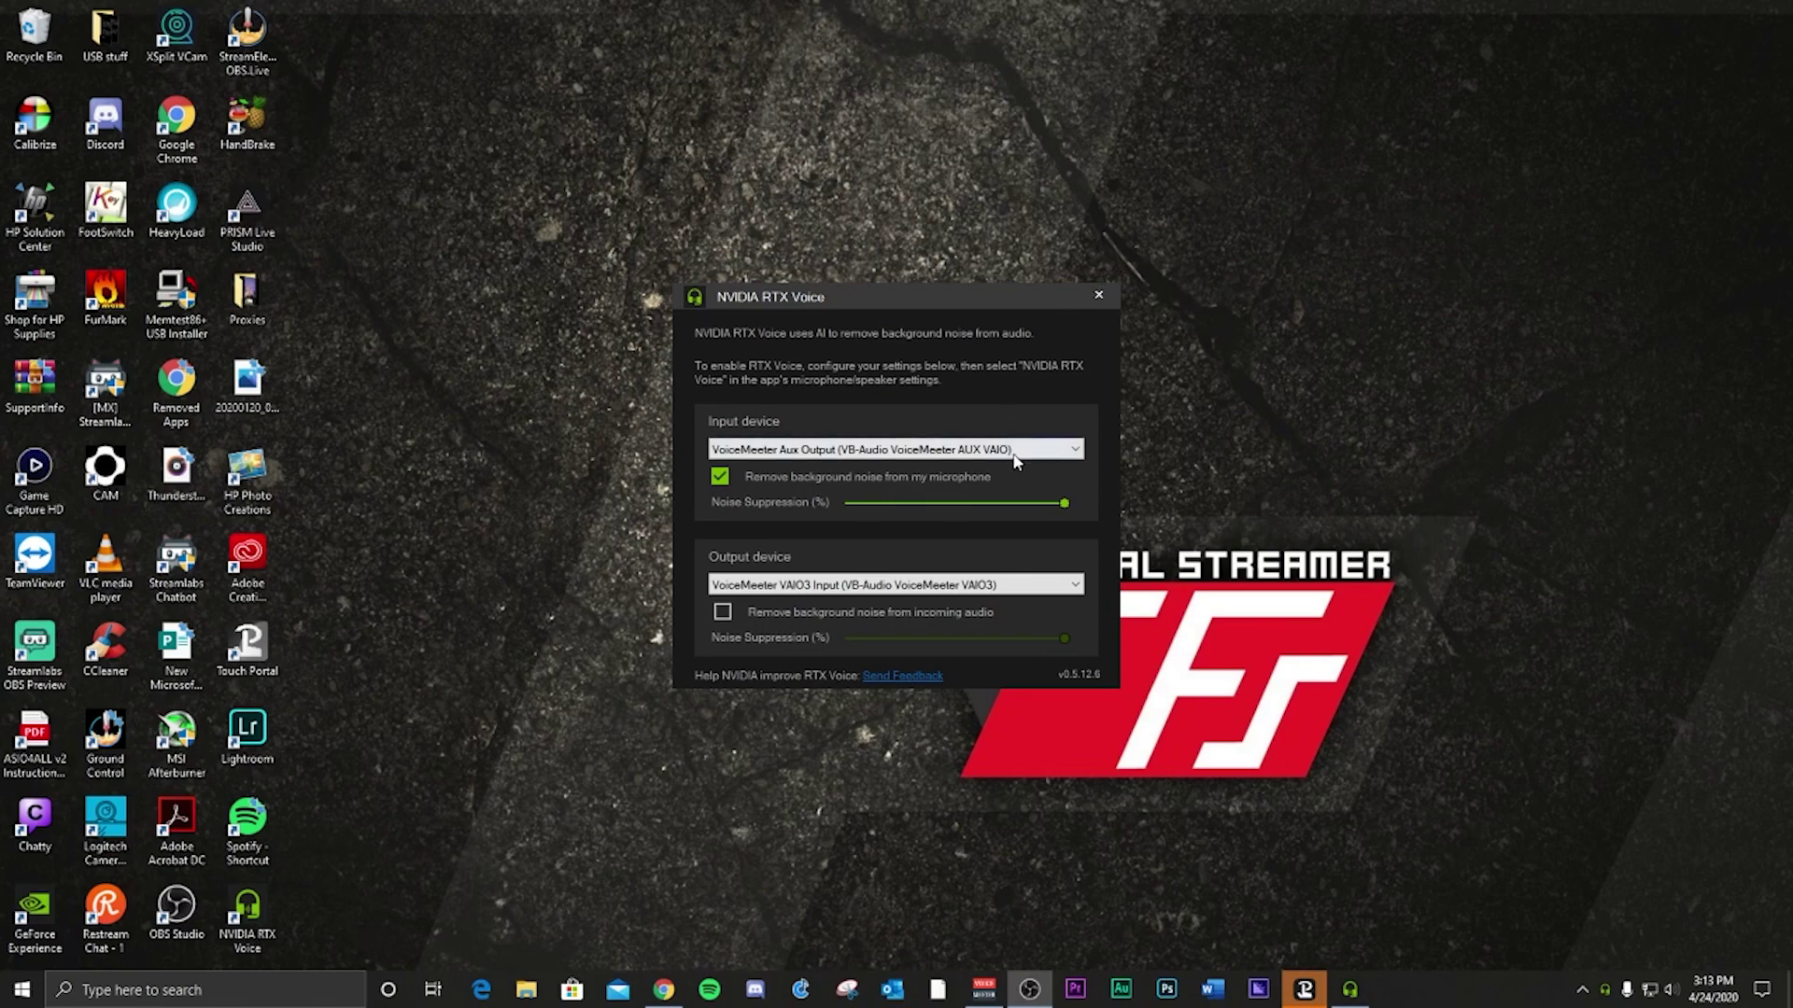
Set both the input device and the output device to (Default Device) in RTX Voice.
left_click(794, 449)
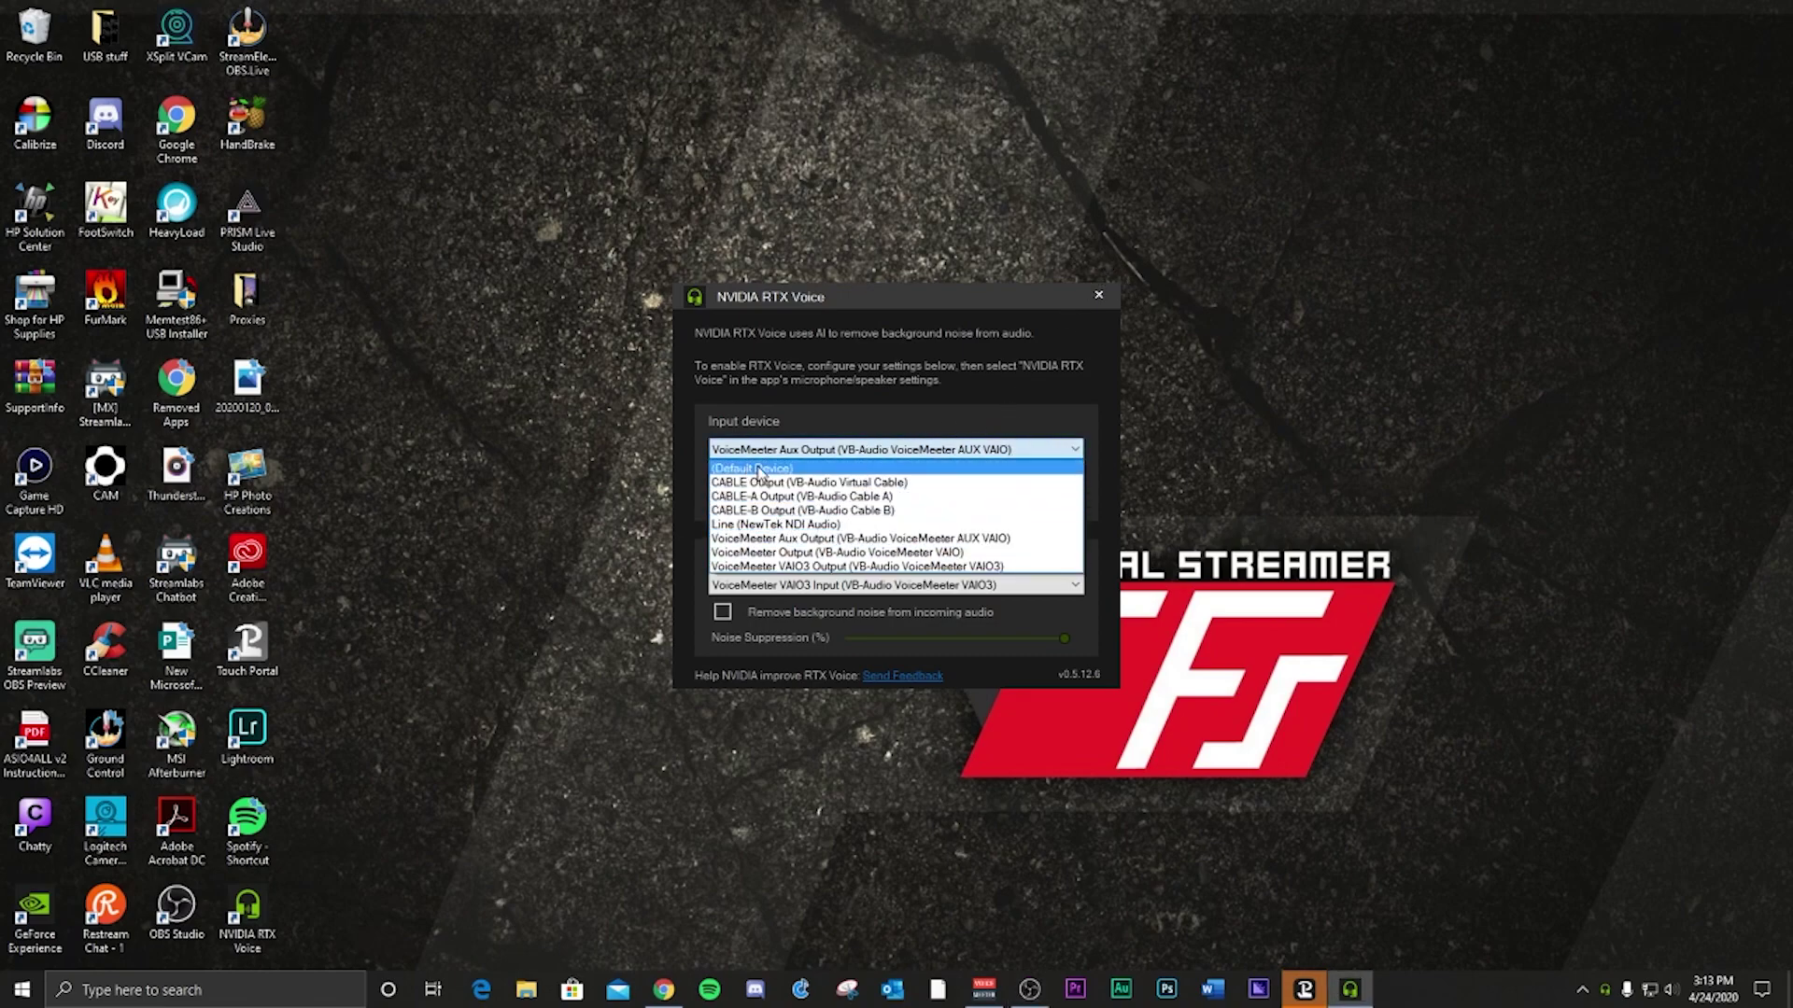
left_click(761, 469)
left_click(848, 585)
left_click(852, 604)
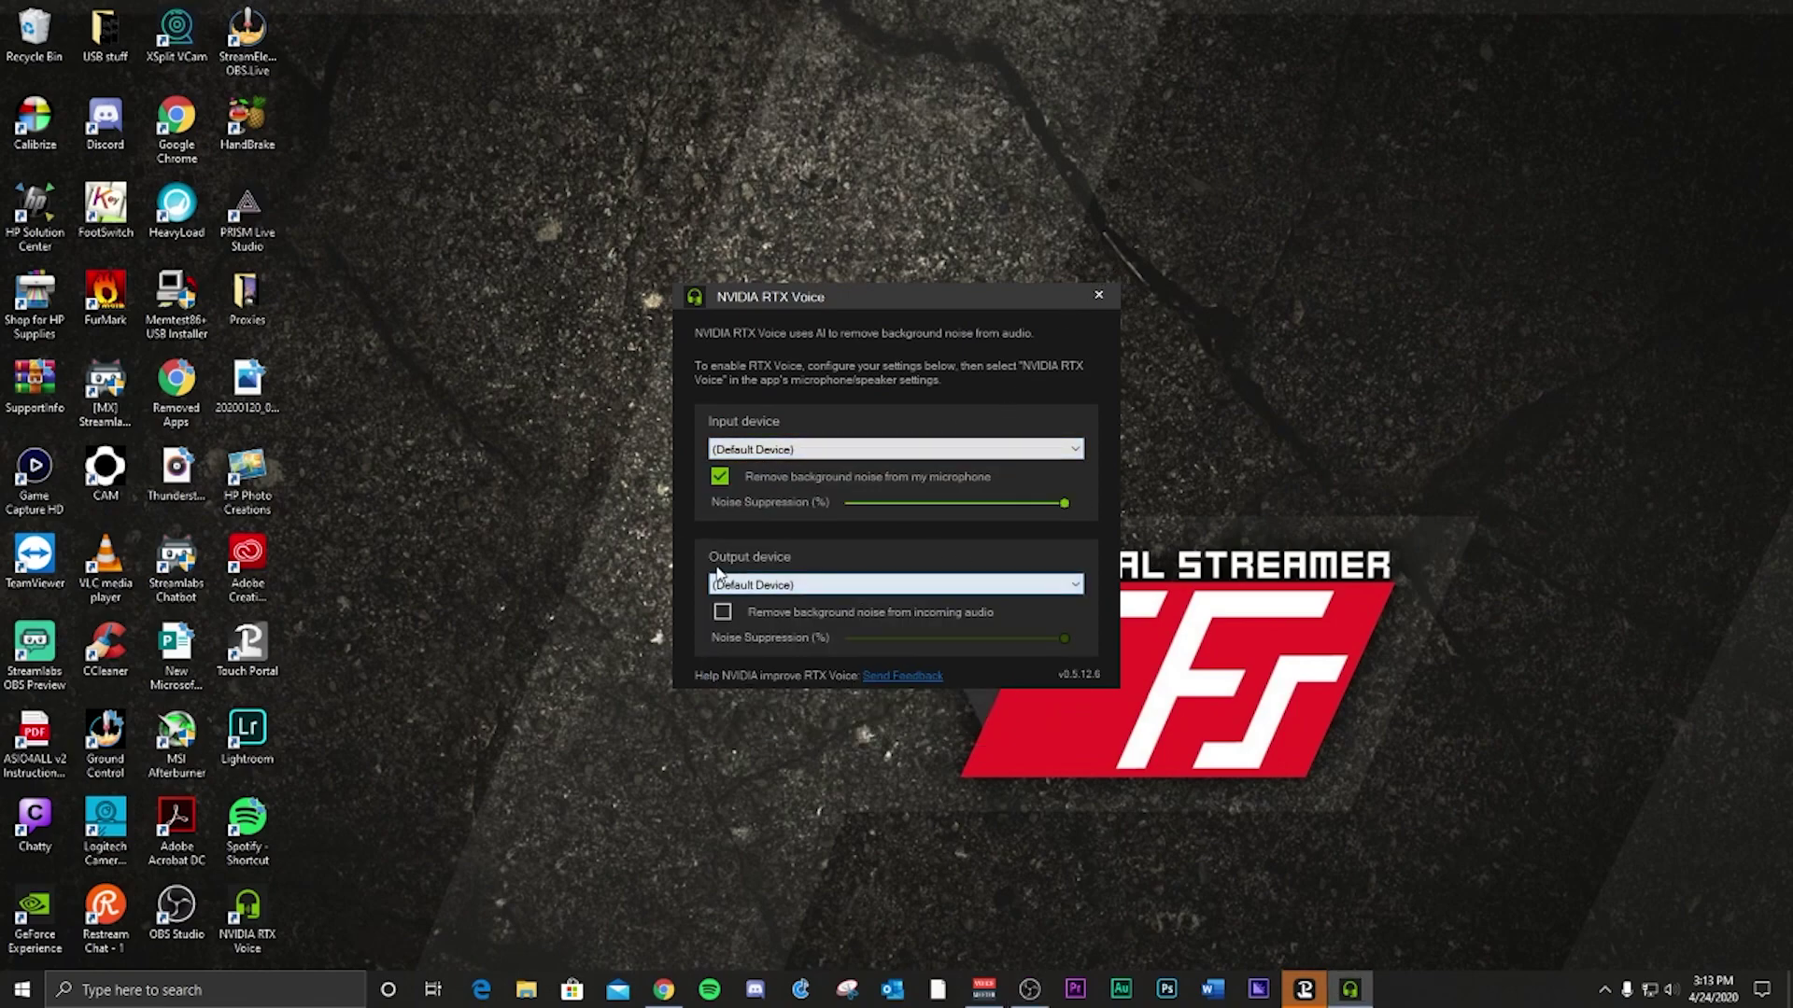
Set the input device to VoiceMeeter Aux Output (VB-Audio VoiceMeeter AUX VAIO) and the output device to VoiceMeeter VAIO3 Input (VB-Audio VoiceMeeter VAIO3).
left_click(1069, 452)
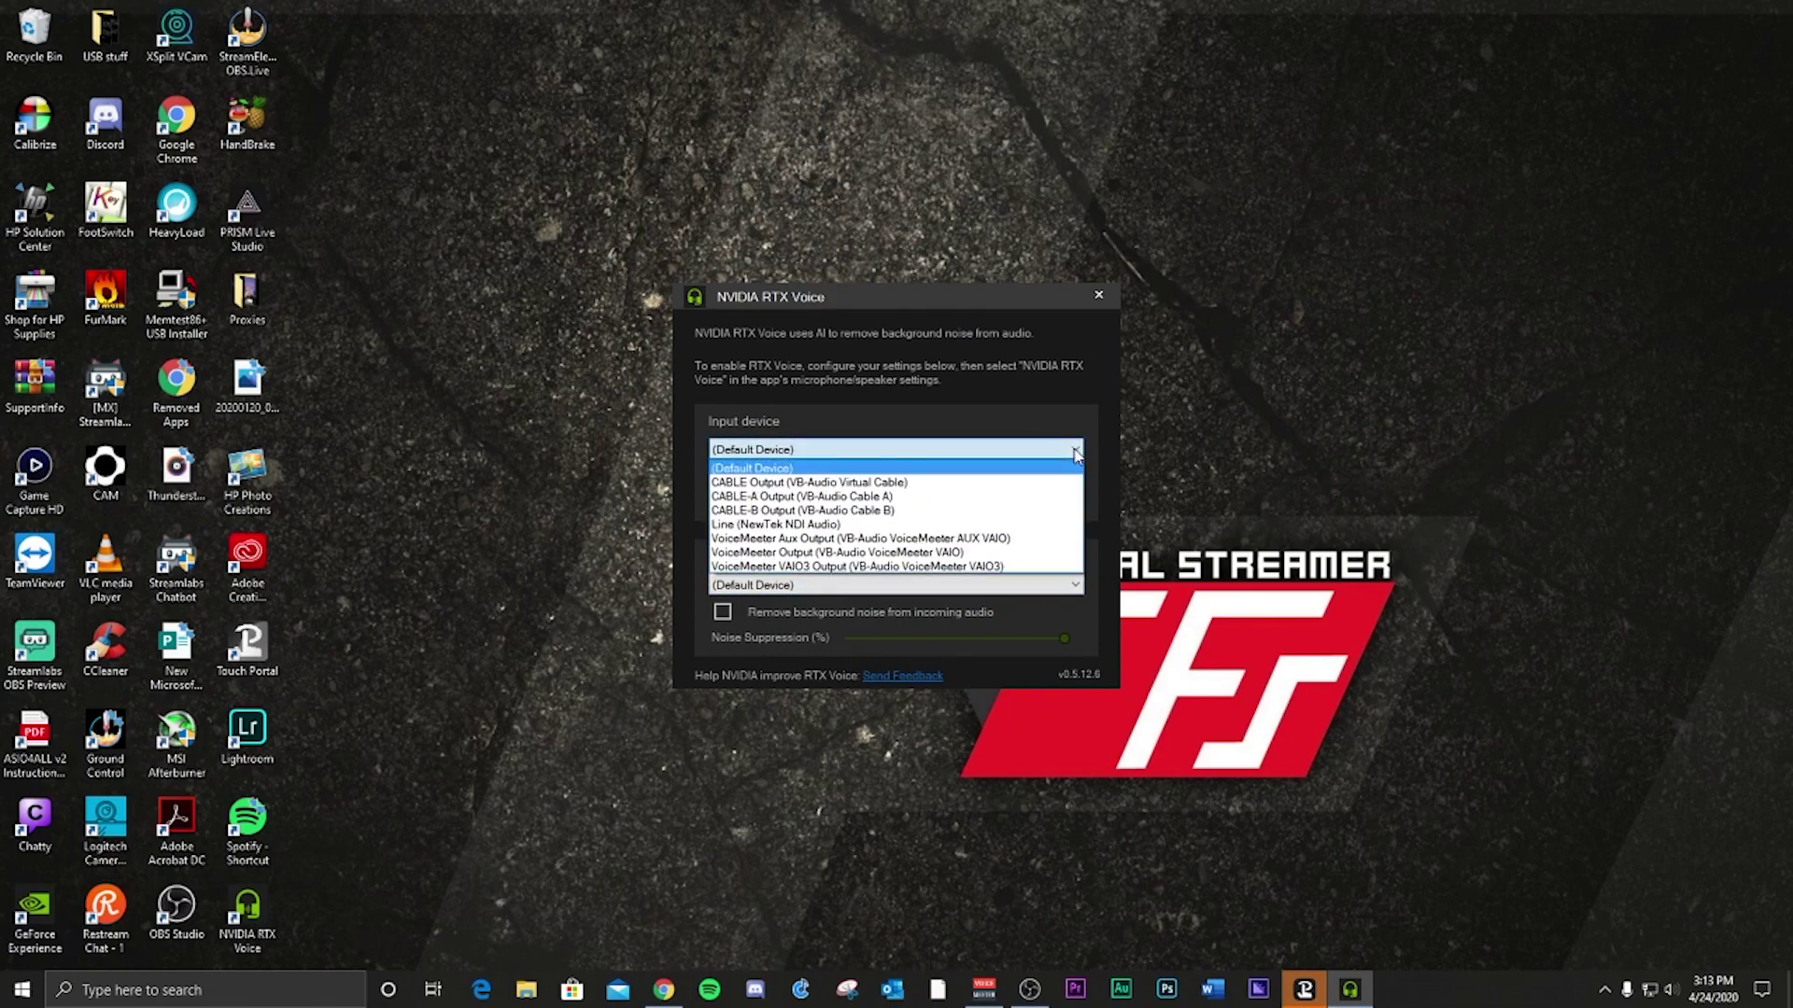
left_click(907, 540)
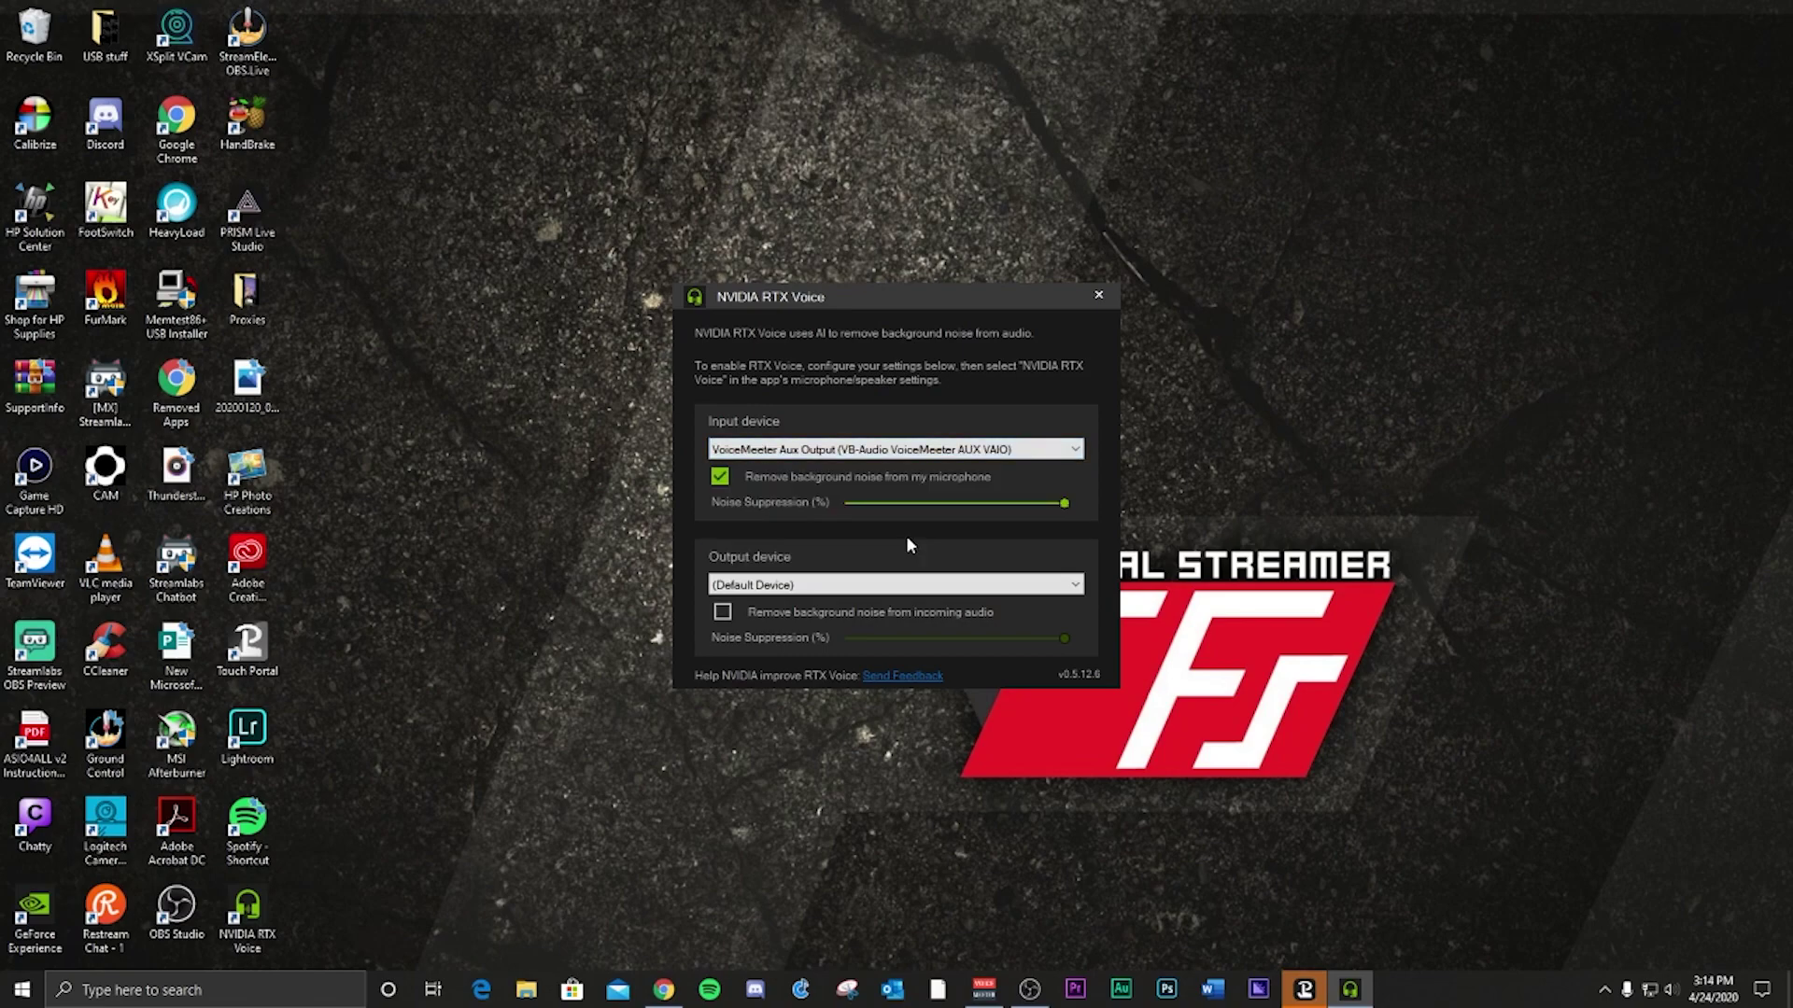
left_click(1008, 585)
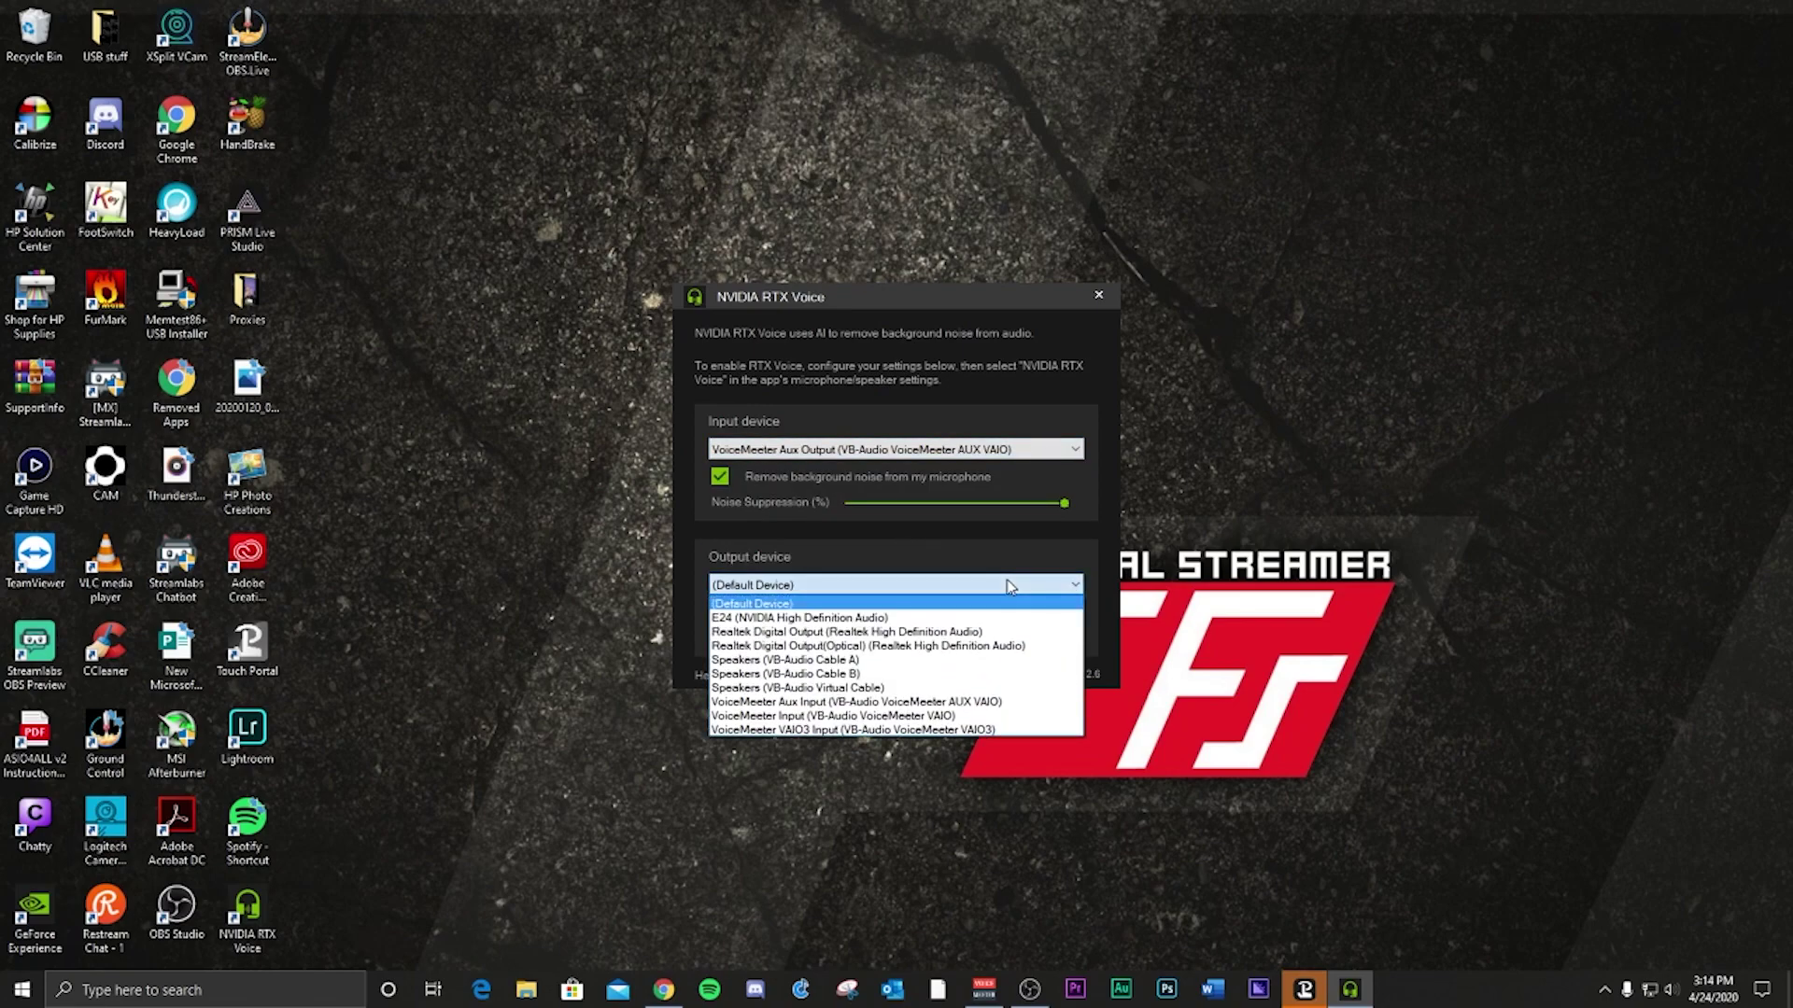
left_click(919, 729)
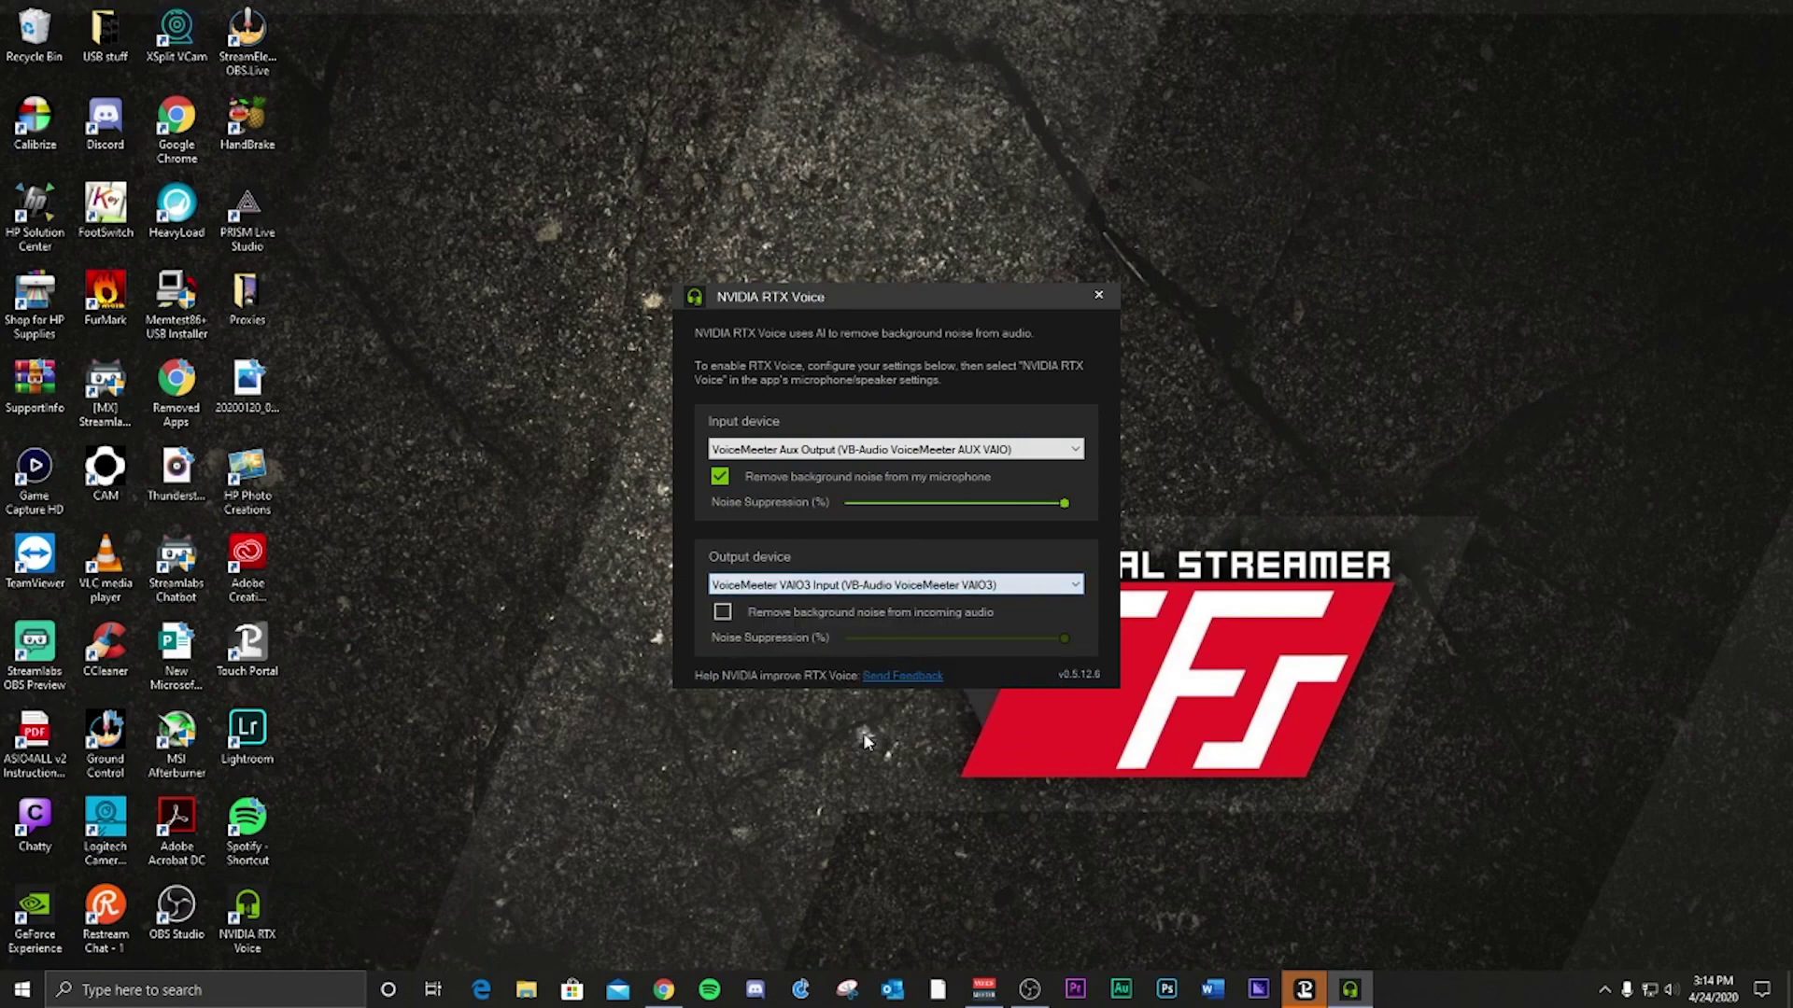
Set the output device to VoiceMeeter Input (VB-Audio VoiceMeeter VAIO) and switch to VoiceMeeter.
left_click(995, 588)
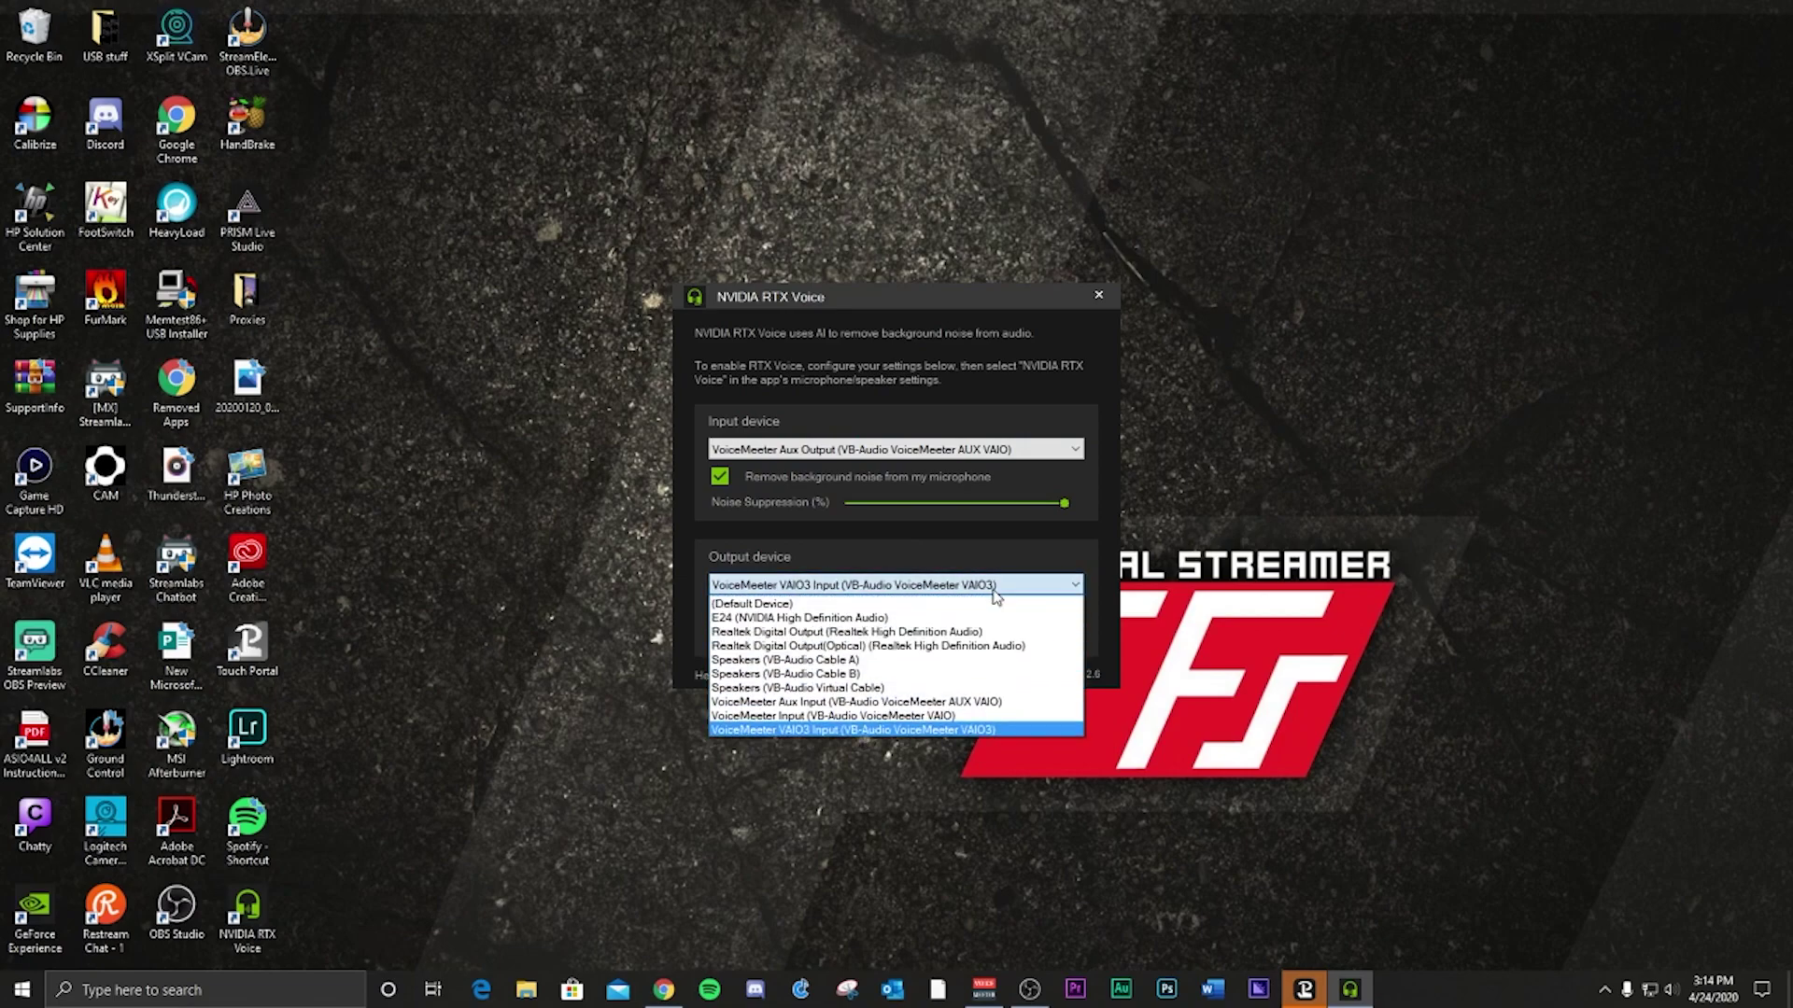
left_click(852, 734)
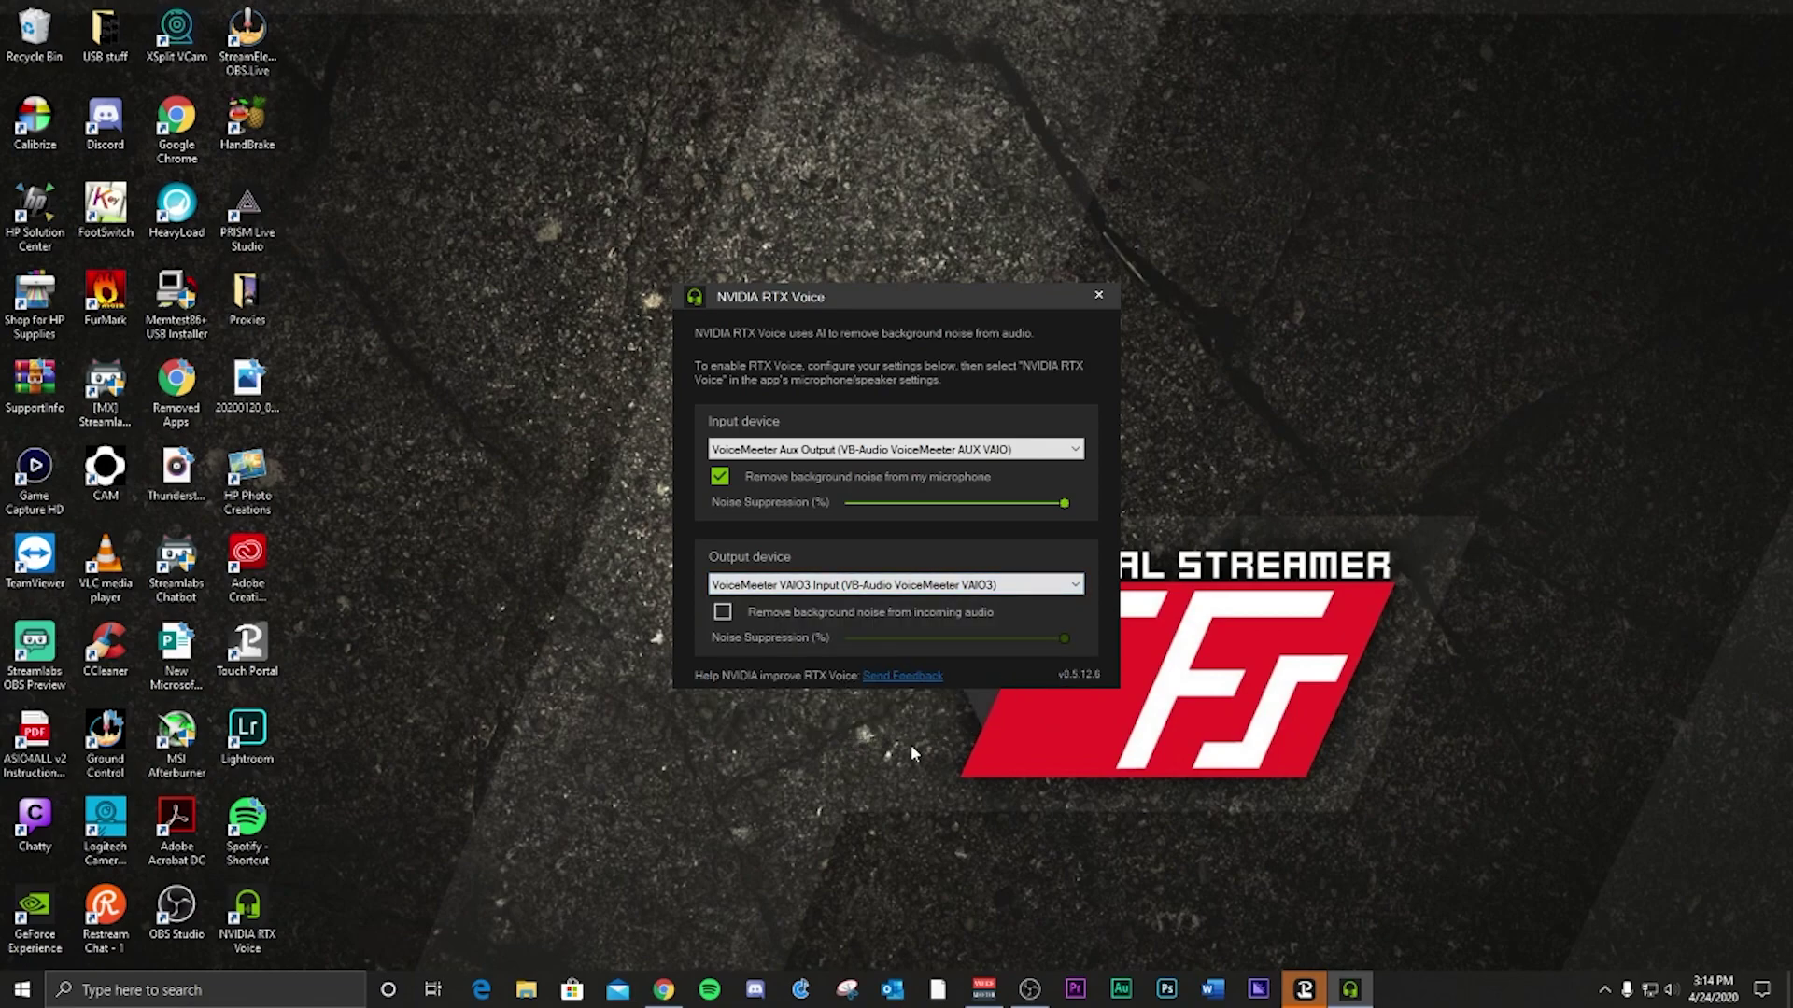
left_click(989, 590)
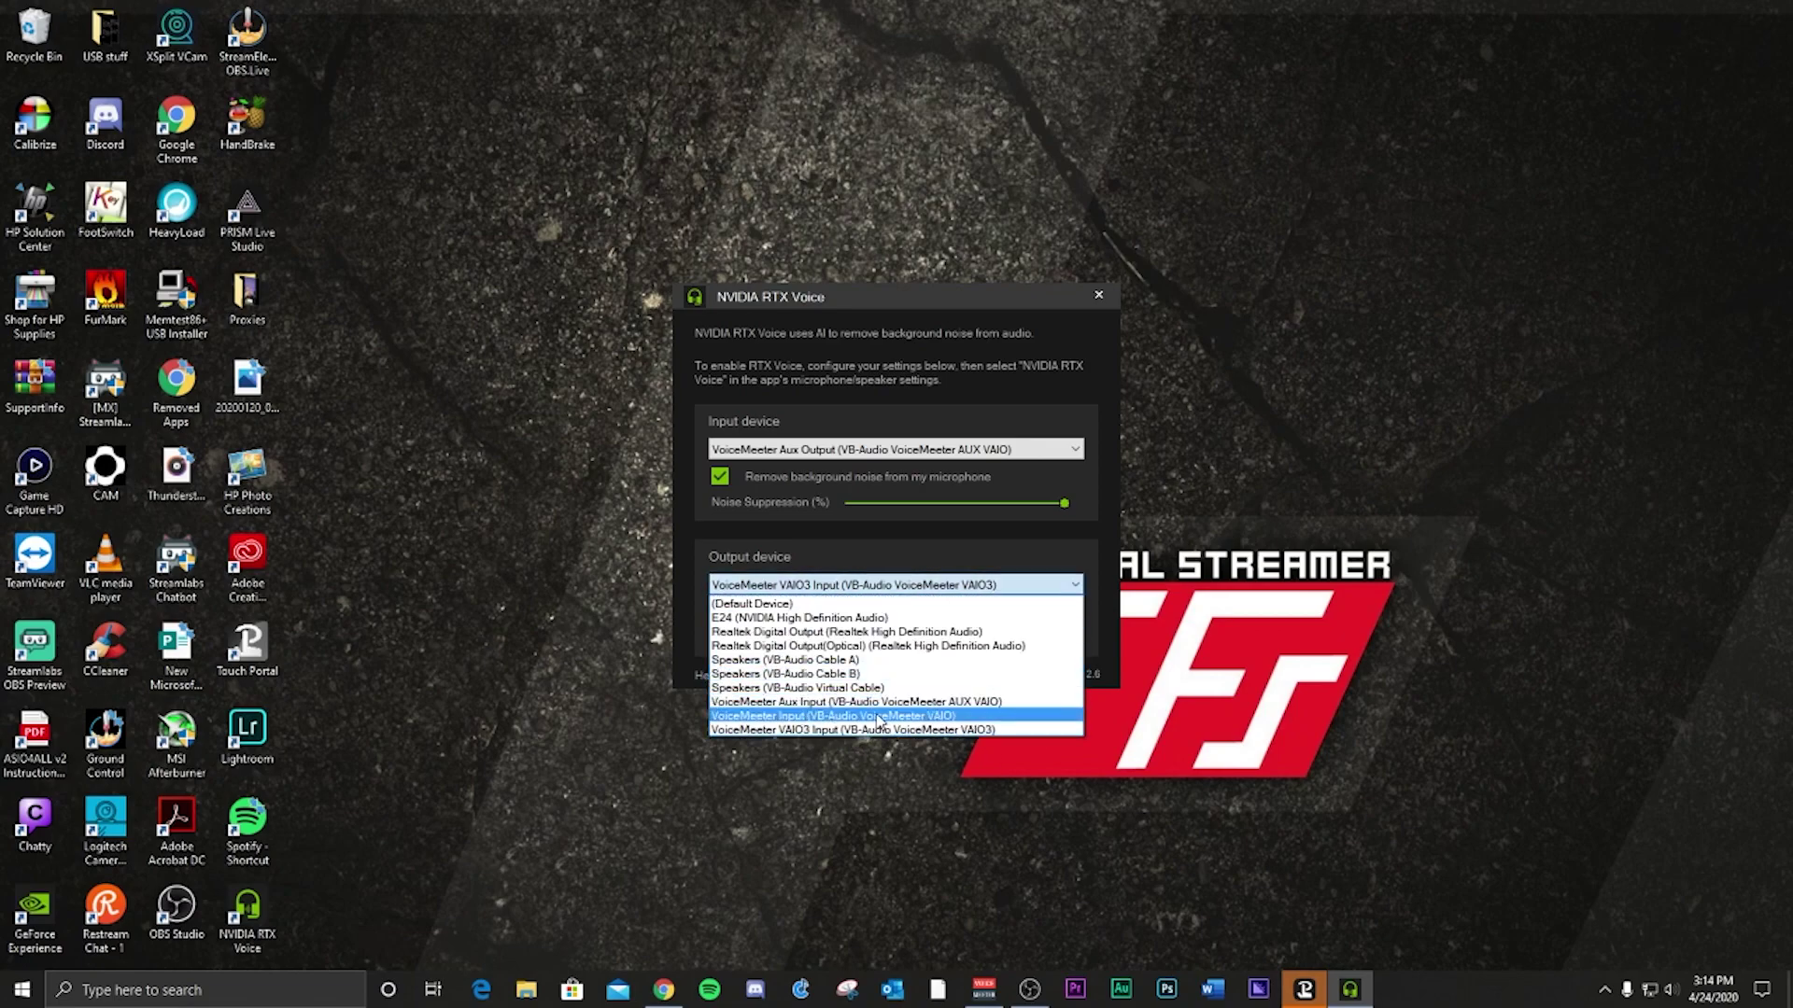
left_click(906, 715)
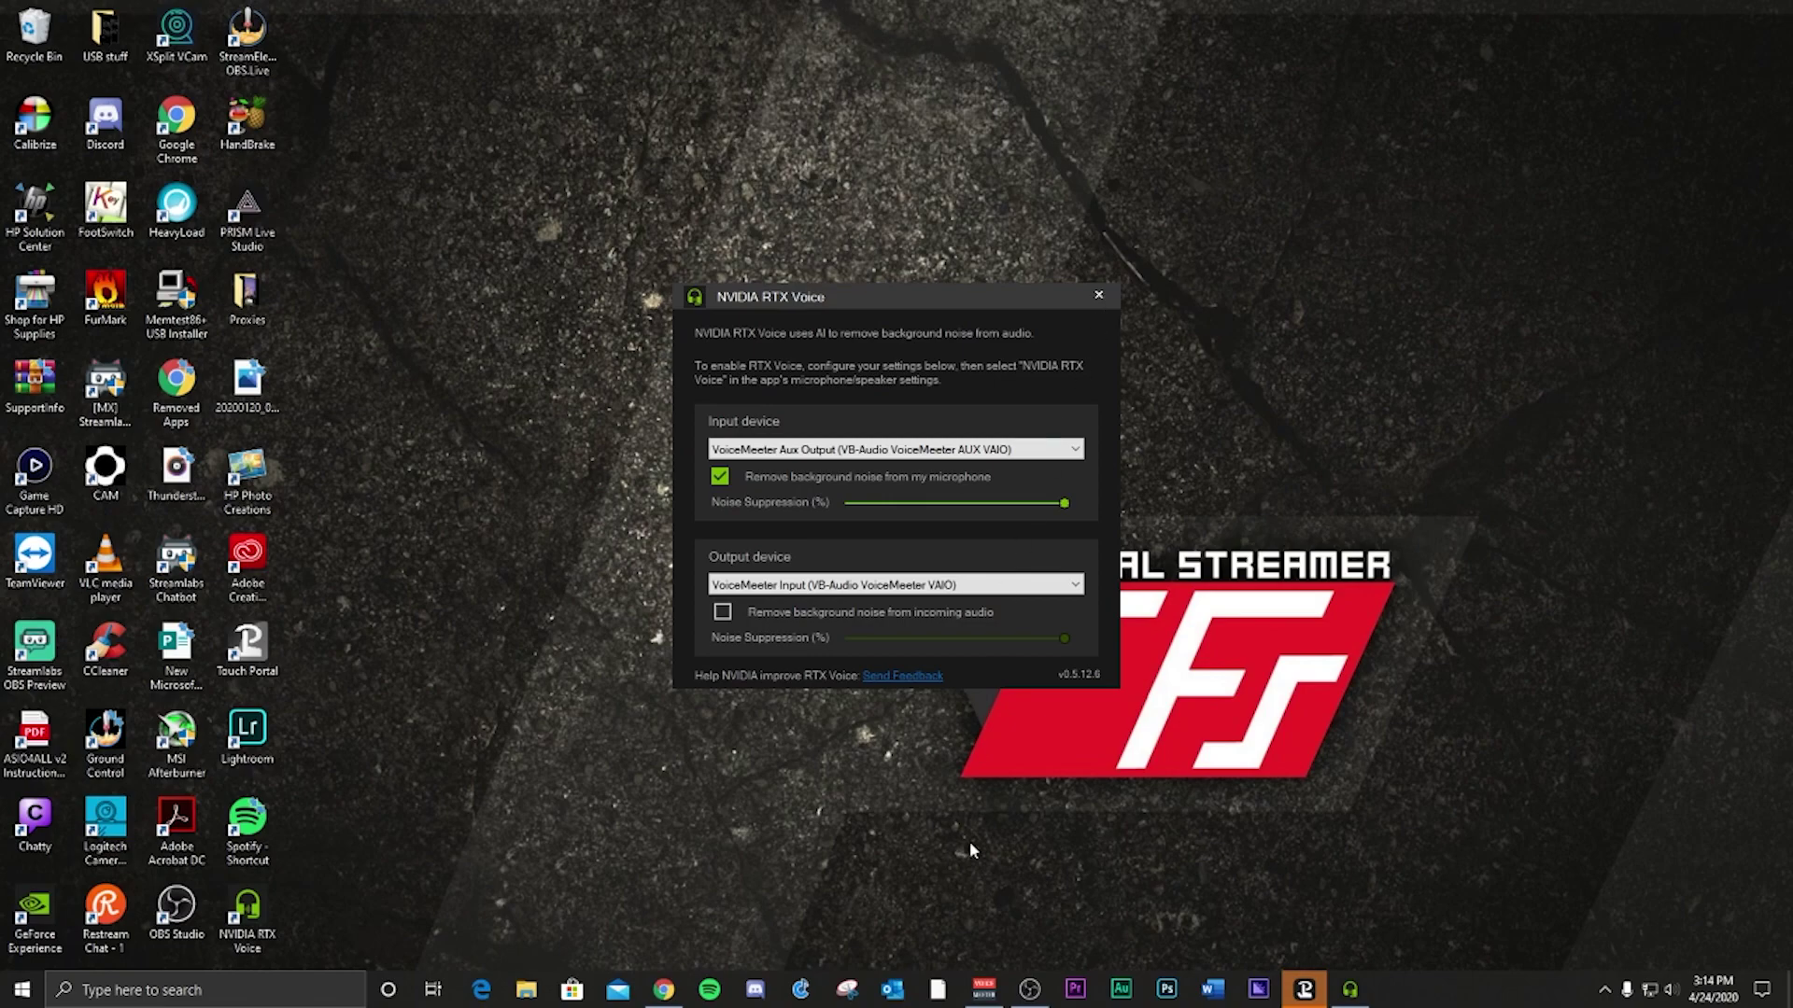
left_click(986, 991)
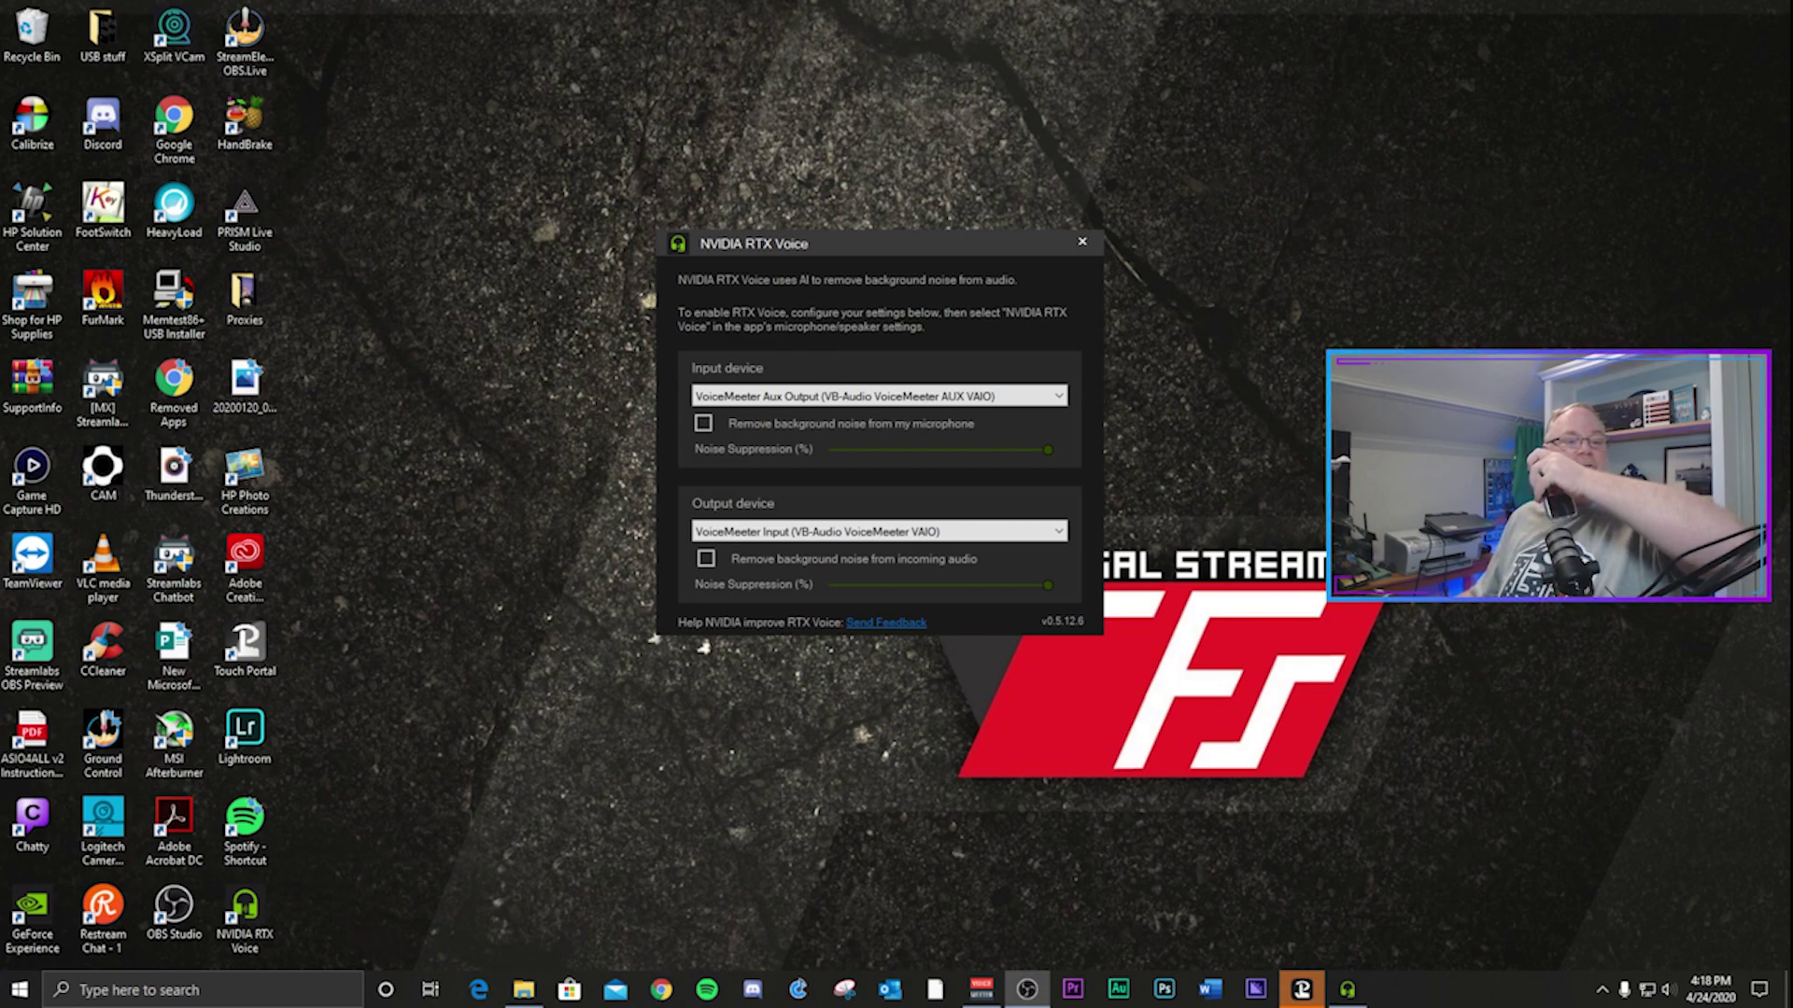
Enable background noise removal for the microphone in RTX Voice and move its window up beside the CAM hardware monitor.
left_click(703, 423)
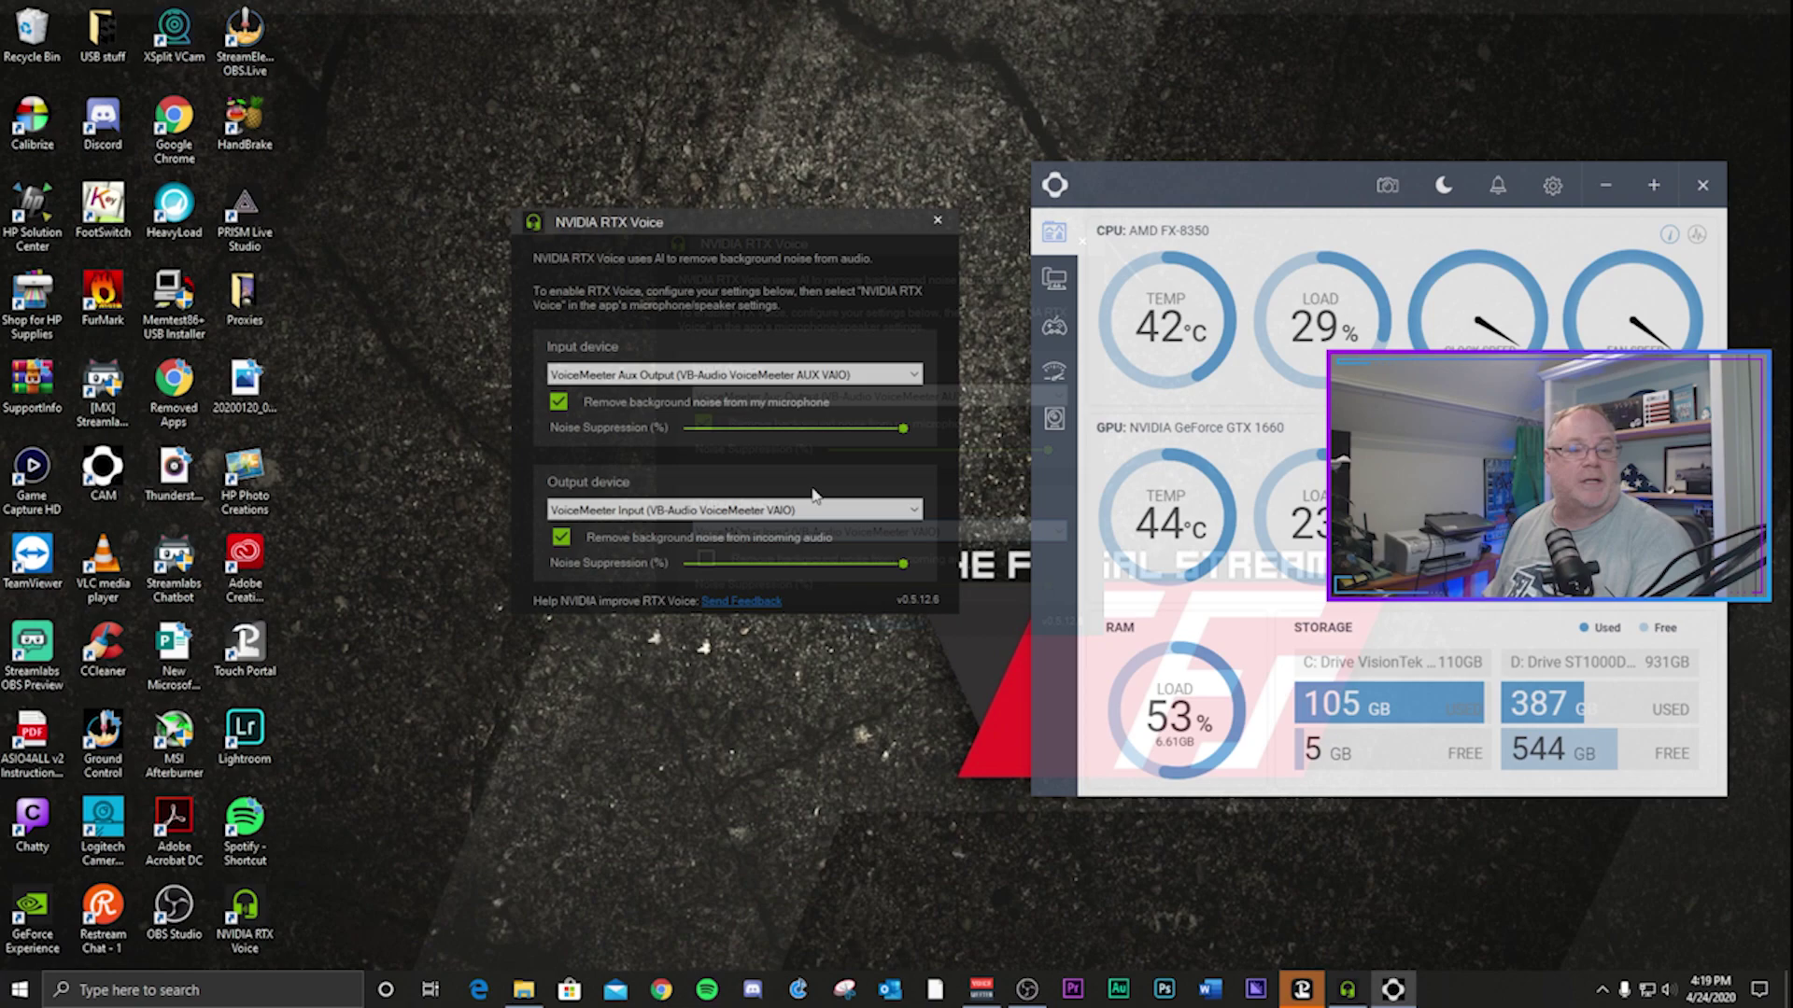
left_click_drag(751, 227, 816, 176)
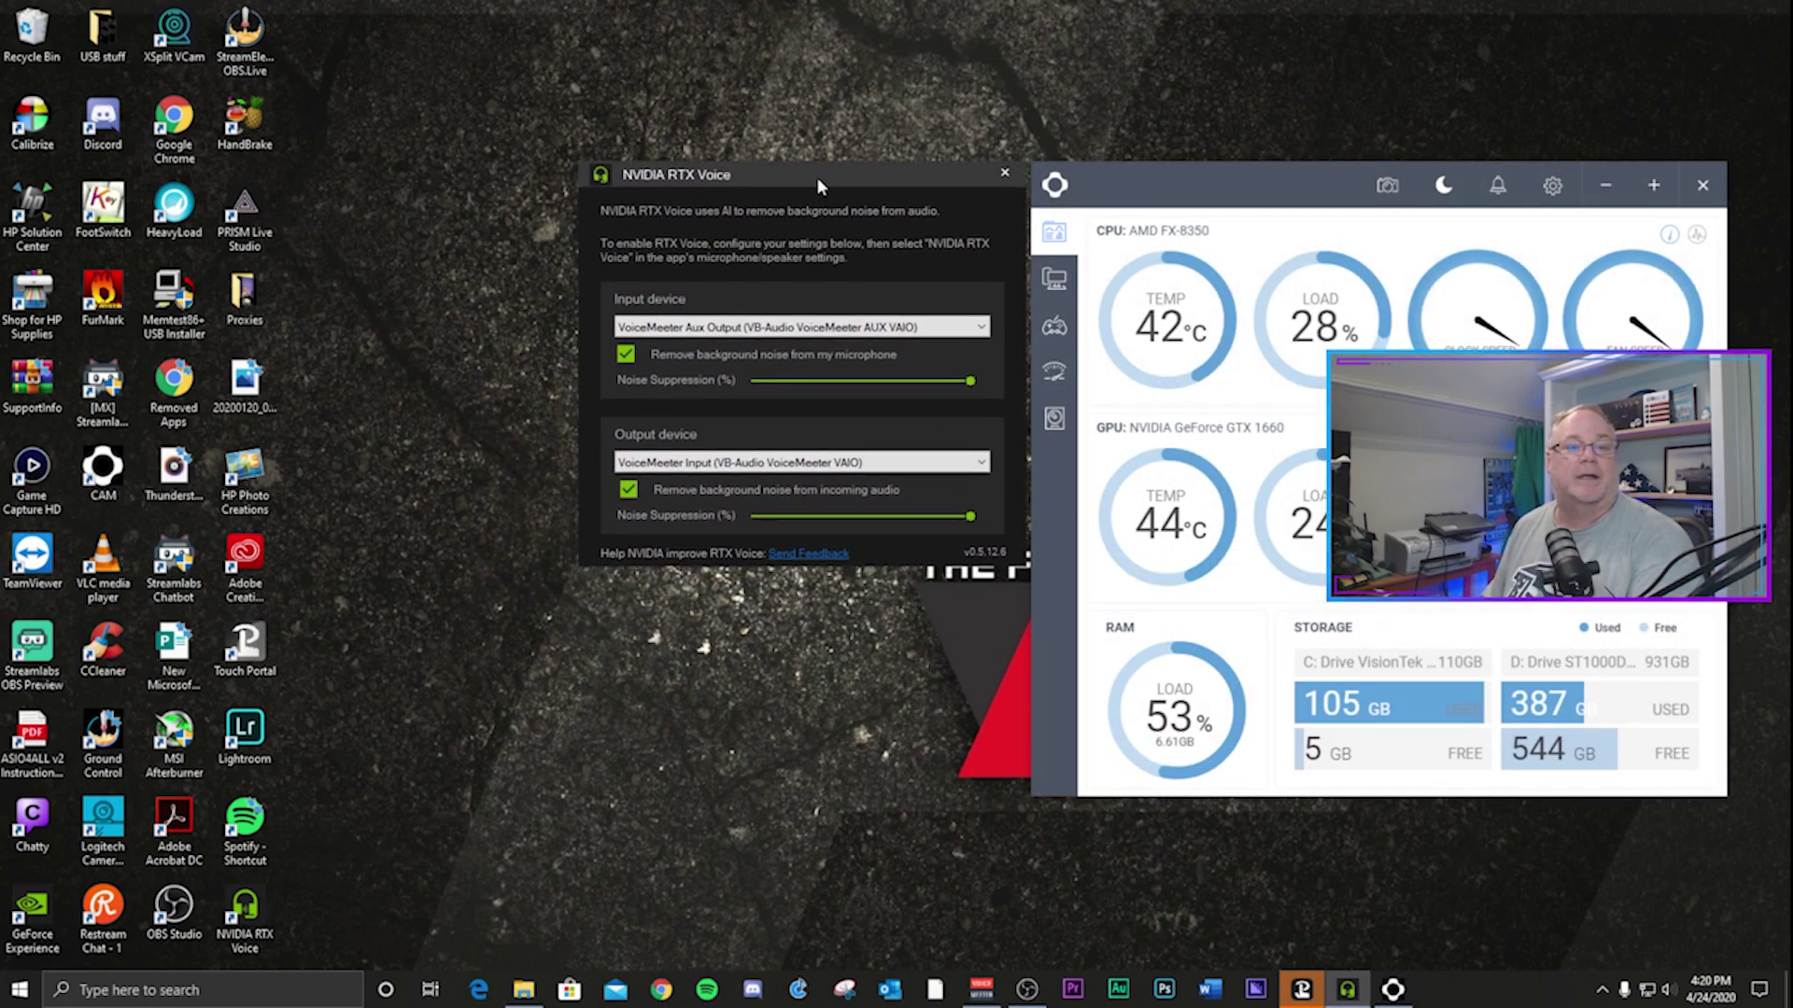